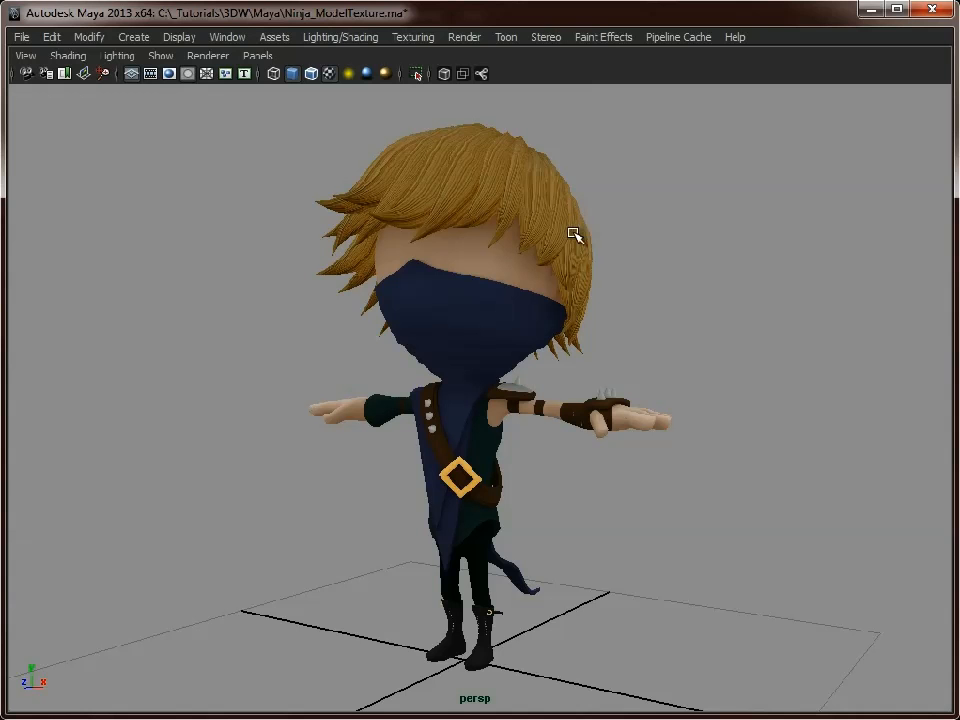
Compare the ninja character in the viewport under Use Default Lighting and Use No Lights, ending with no lights
left_click_drag(497, 386, 459, 285, "alt")
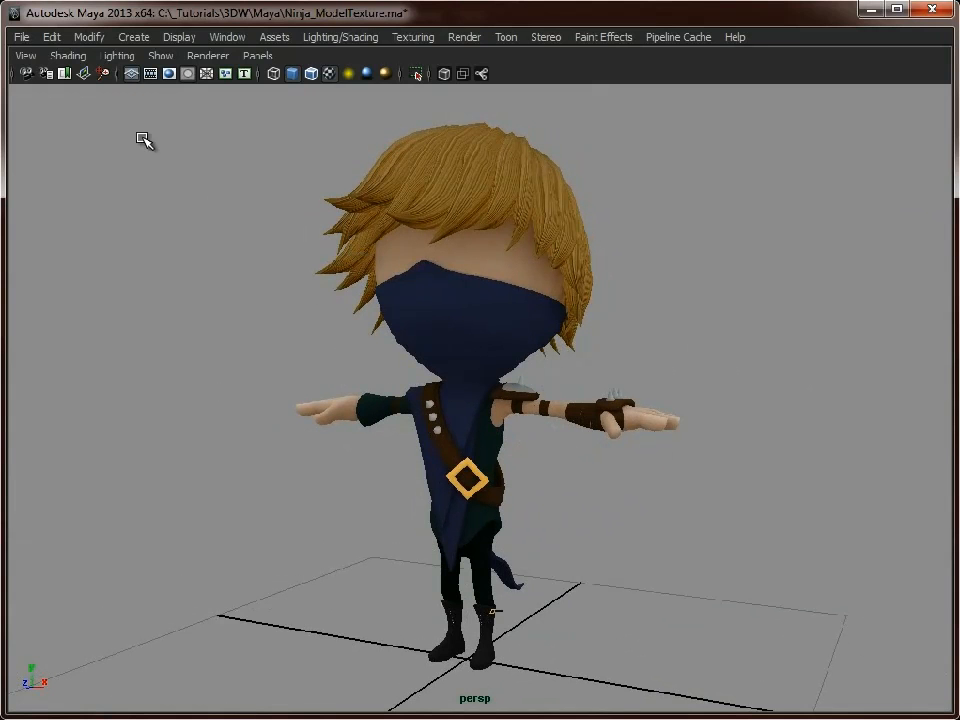
left_click(118, 56)
left_click(122, 81)
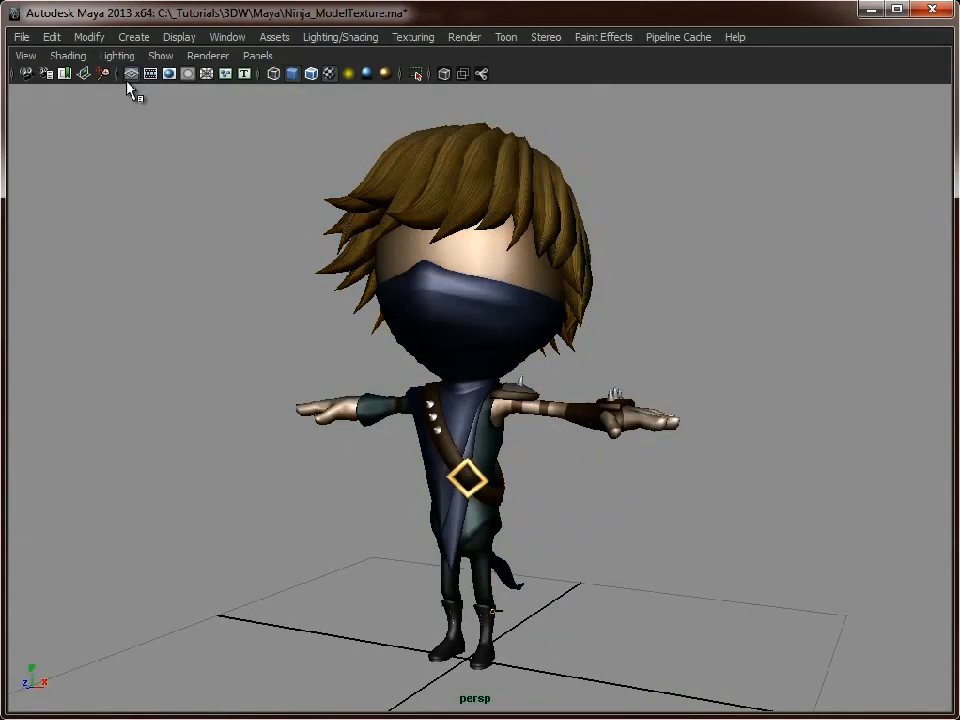
mouse_move(671, 388)
left_mouse_down("alt")
mouse_move(601, 373)
mouse_move(392, 371)
mouse_move(630, 372)
left_mouse_up("alt")
left_click(122, 60)
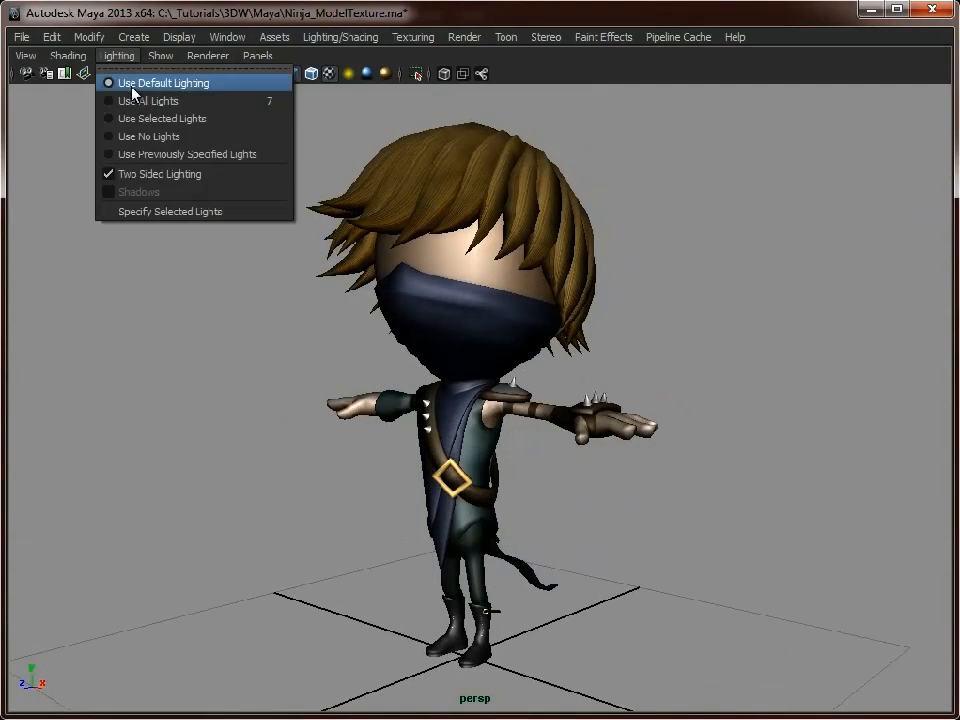
left_click(156, 136)
left_click_drag(480, 420, 551, 422, "alt")
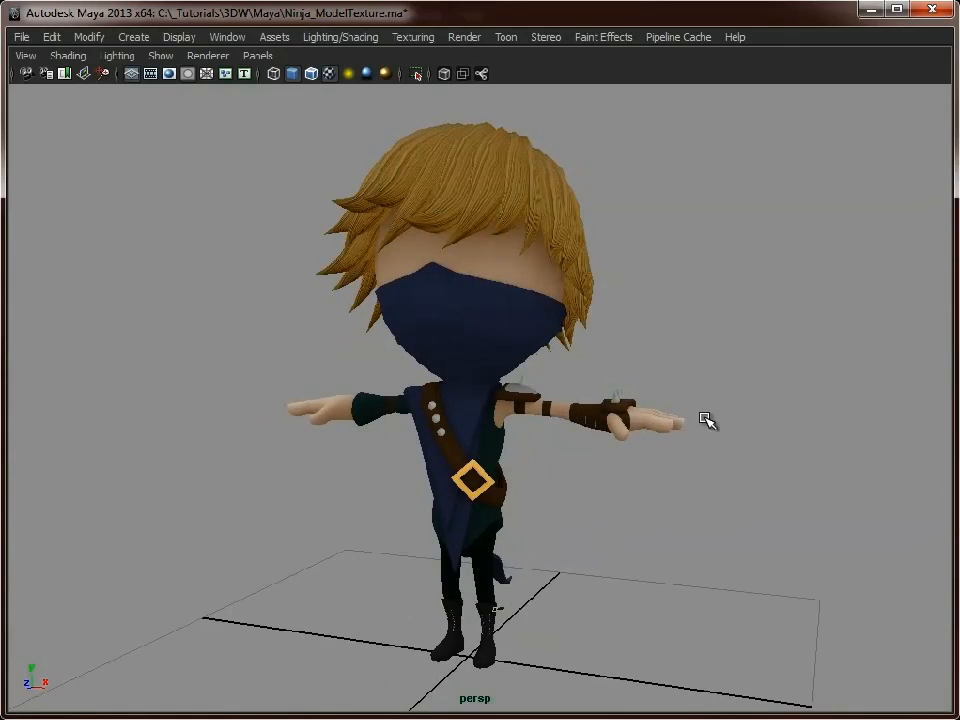
left_click_drag(639, 416, 686, 418, "alt")
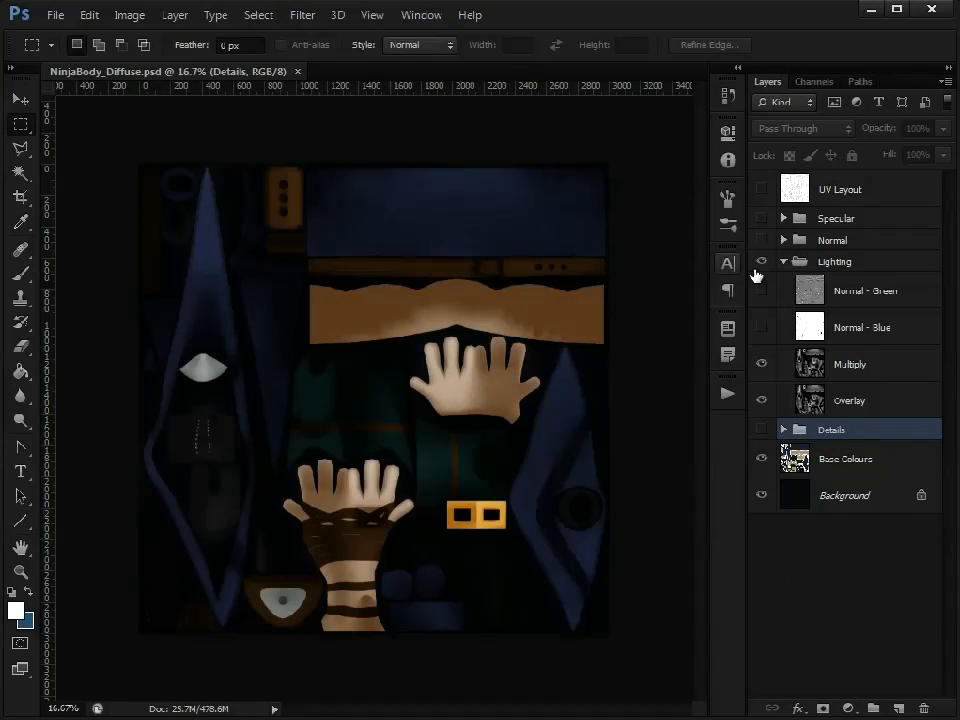
In Photoshop, collapse and hide the Lighting group of NinjaBody_Diffuse.psd and examine the Base Colours layer by toggling its visibility
left_click(786, 262)
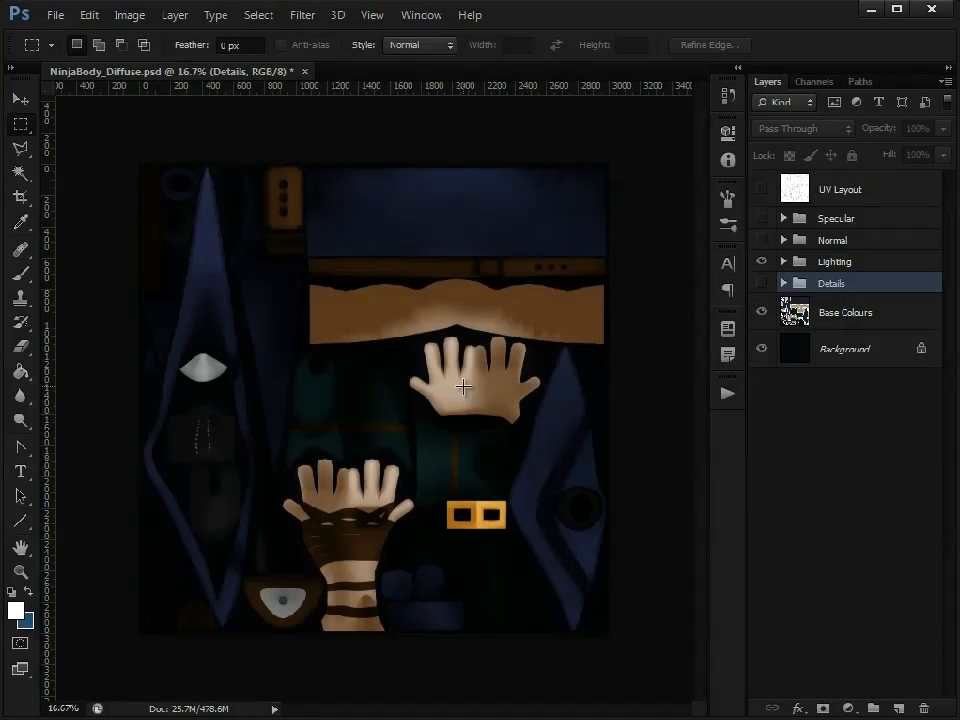
left_click(864, 318)
left_click(761, 263)
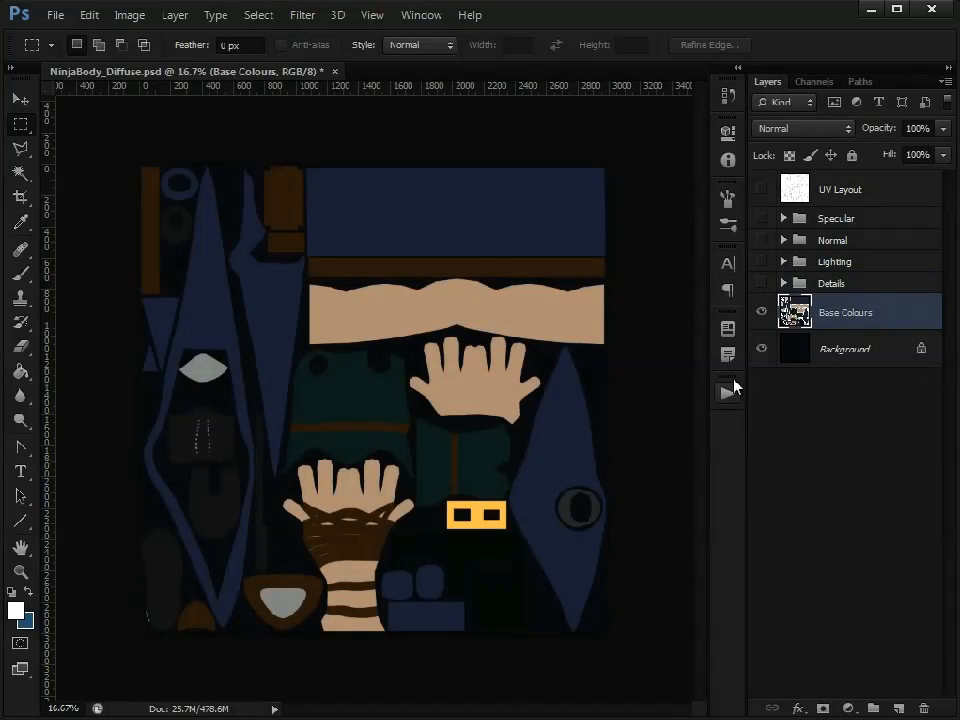
left_click(762, 313)
left_click(762, 313)
Review the texture's layer structure by selecting the Base Colours layer and the Details, Normal, Specular and Lighting groups in turn
left_click(807, 355)
left_click(836, 316)
left_click(834, 285)
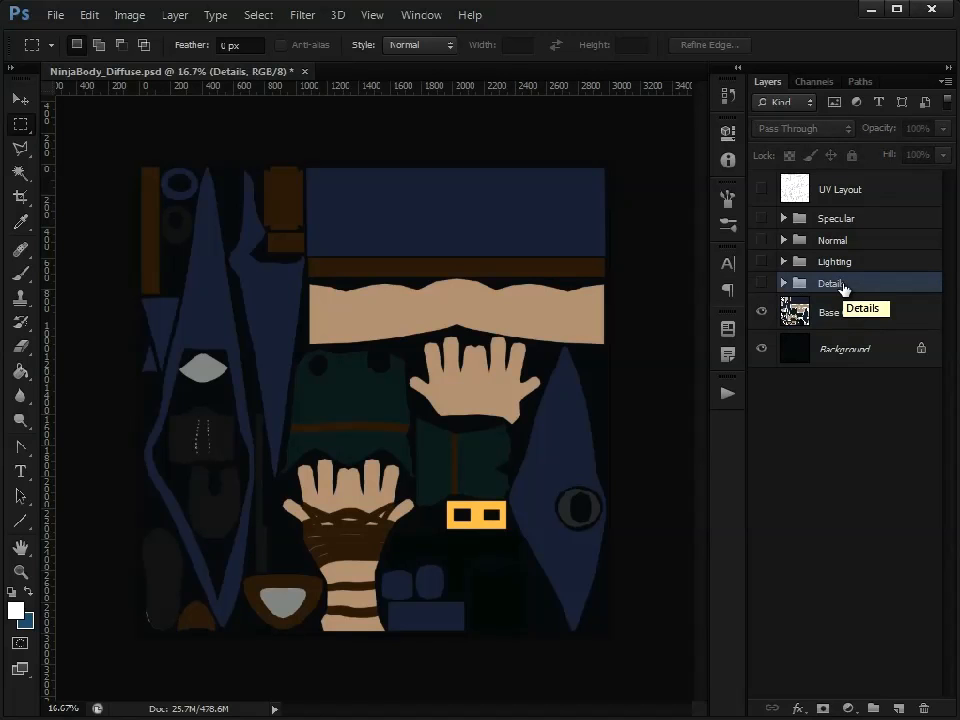
left_click(840, 241)
left_click(840, 219)
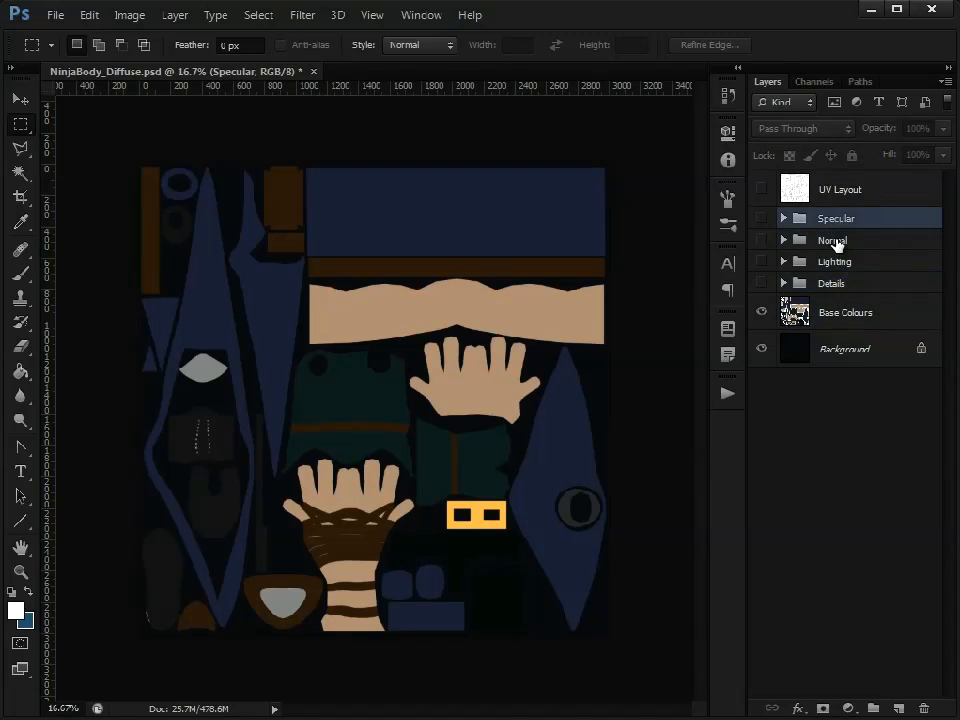
left_click(837, 242)
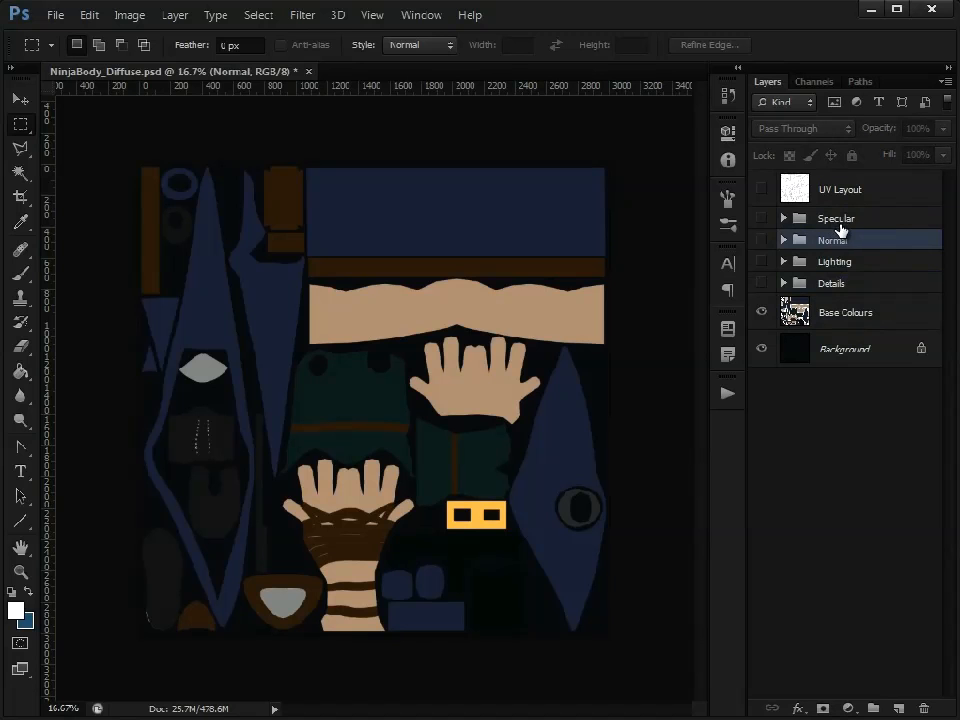
left_click(840, 262)
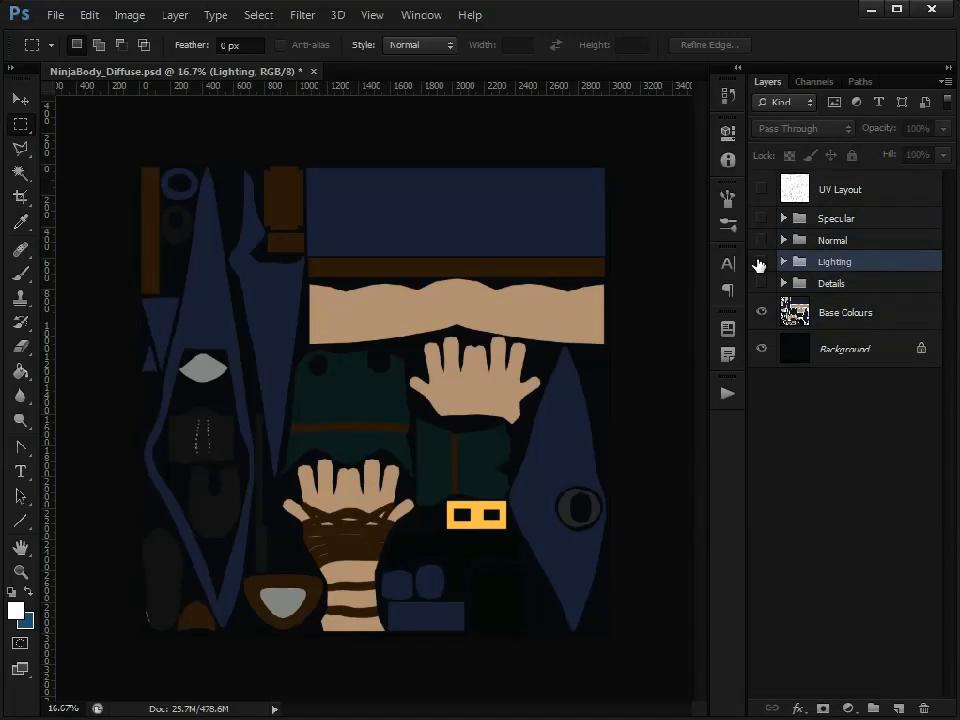
Show and expand the Lighting group, then hide its Multiply layer and toggle the Overlay layer to compare its effect
left_click(761, 262)
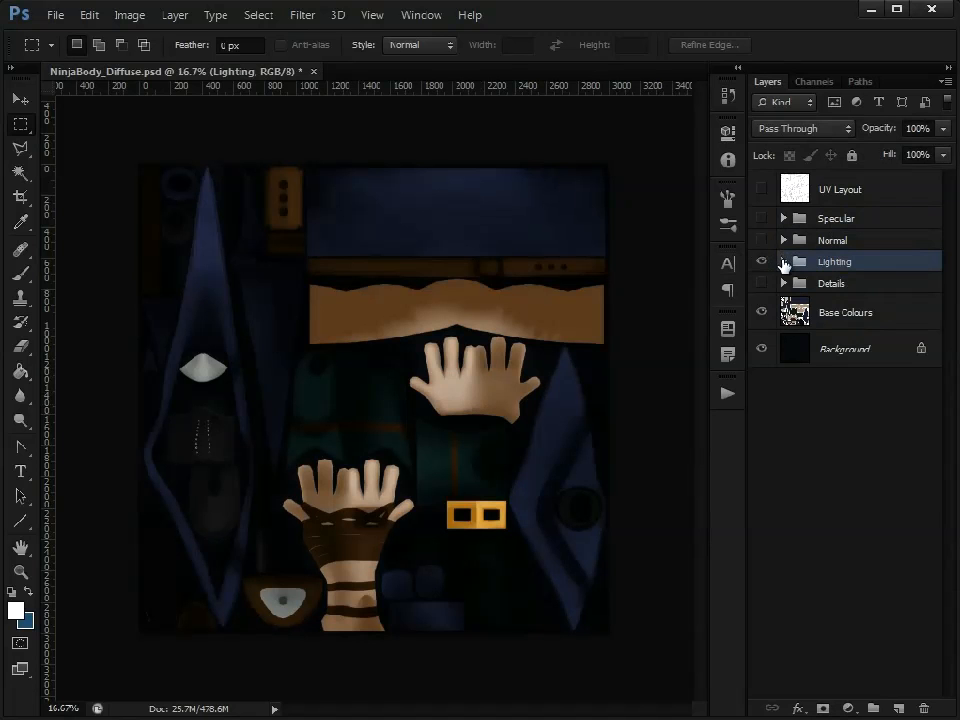
left_click(784, 262)
left_click(870, 400)
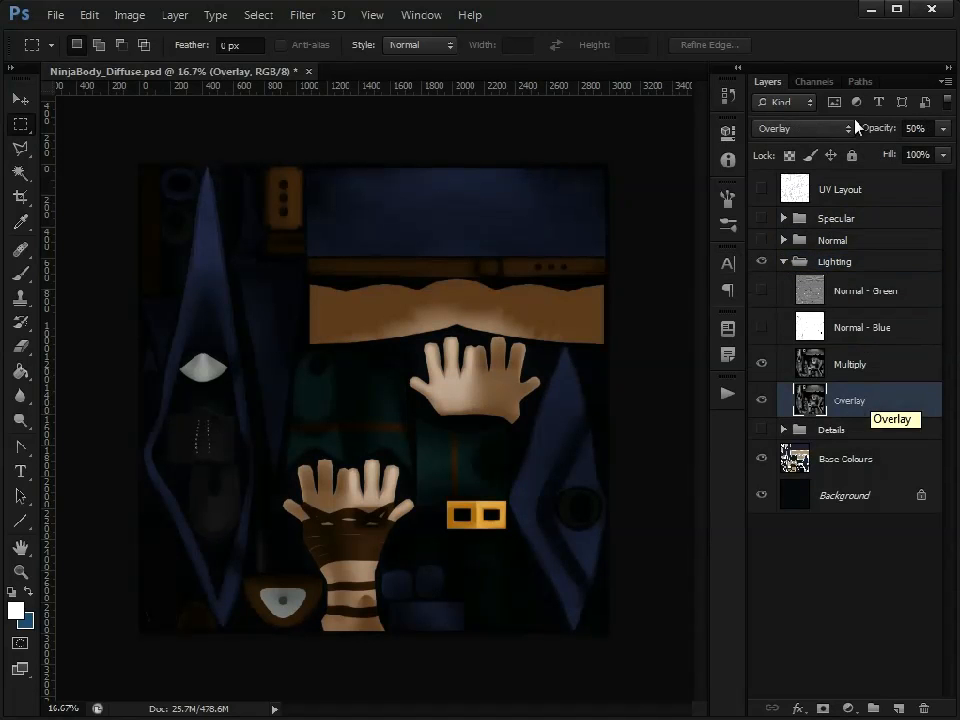
left_click(762, 364)
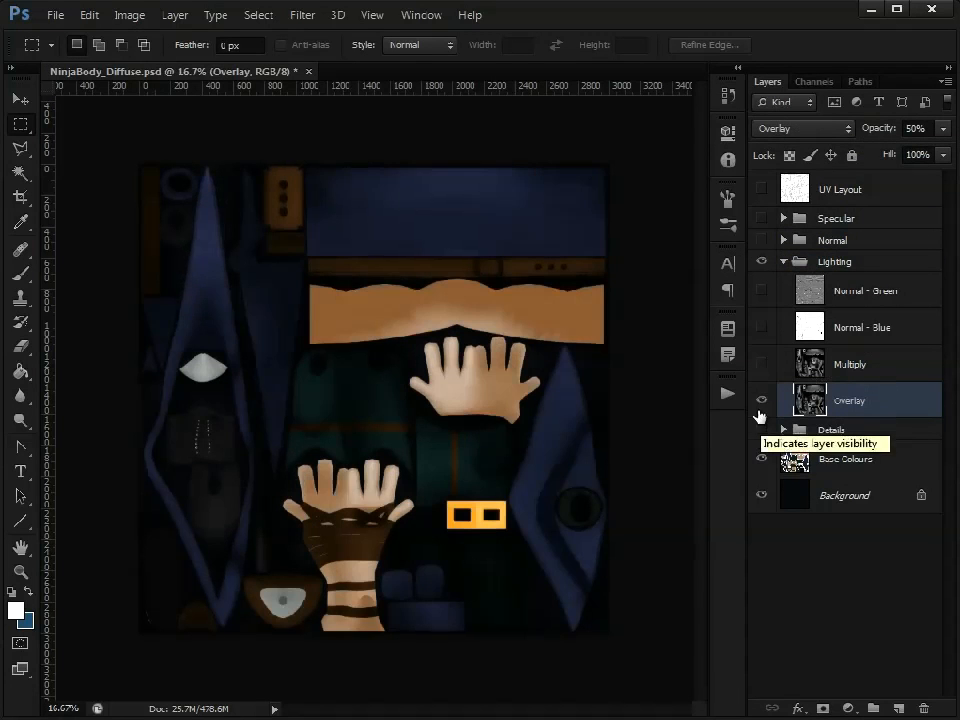
left_click(760, 400)
left_click(762, 401)
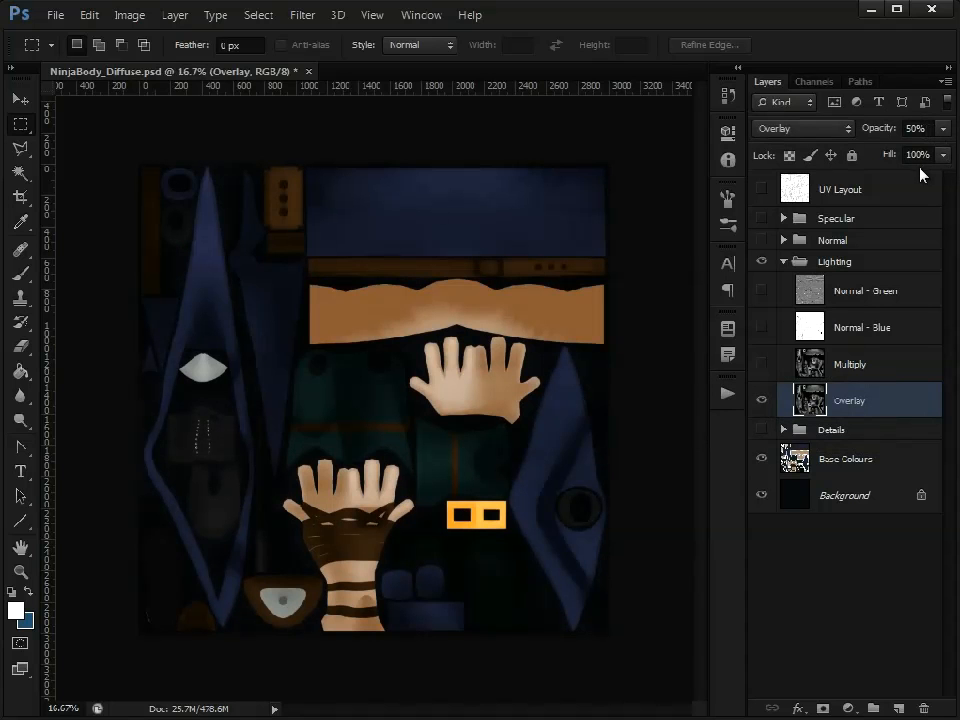
Preview the Overlay layer at 100% opacity and return it to 50%
left_click(942, 128)
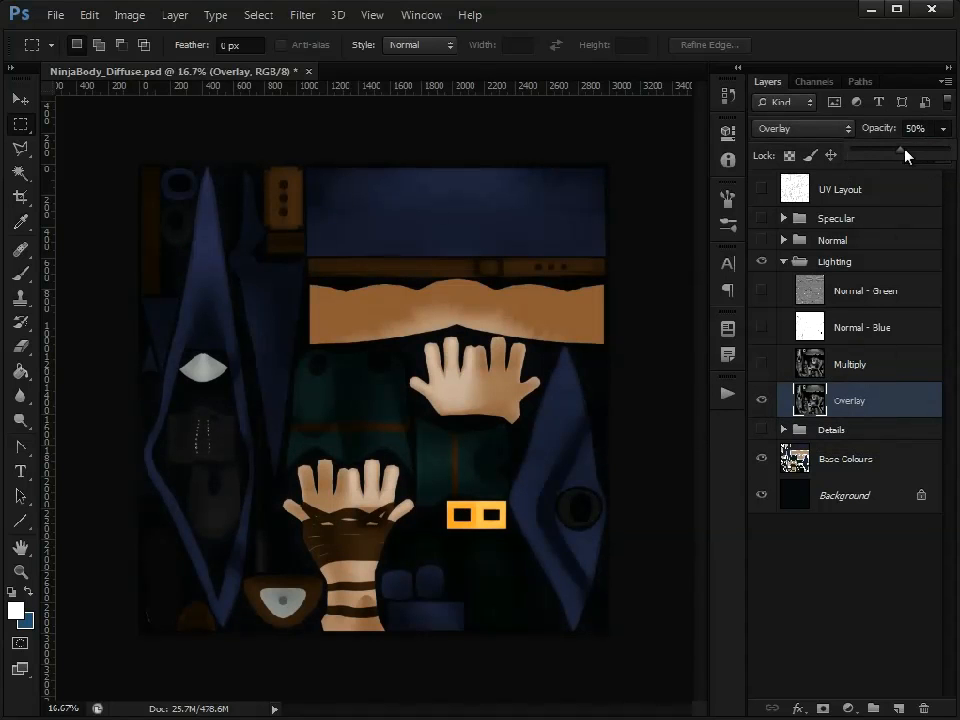
left_click_drag(905, 155, 948, 152)
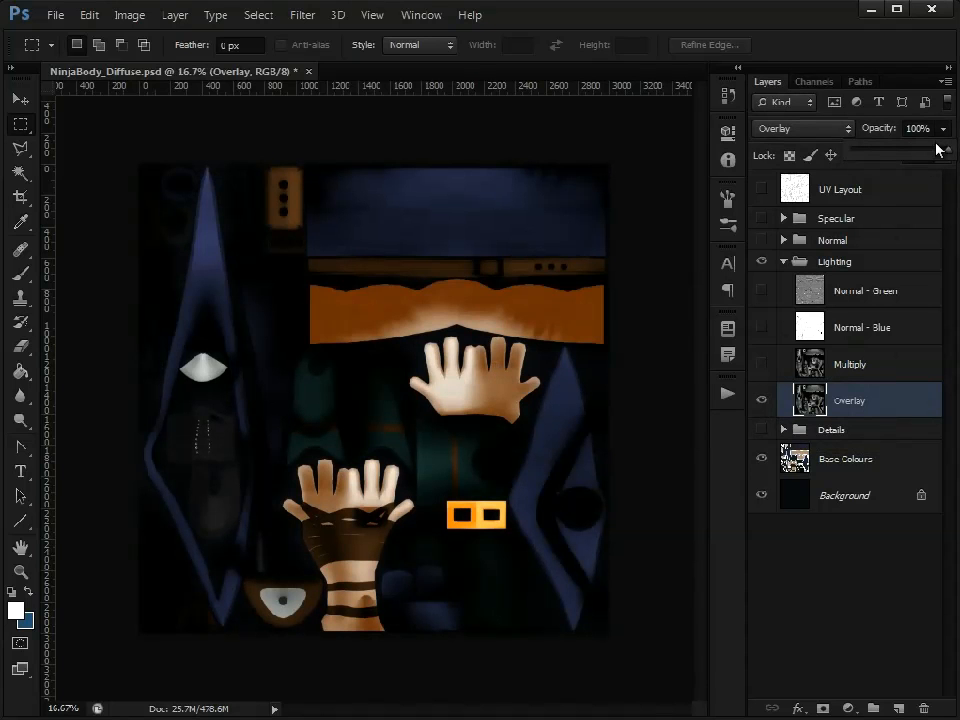
left_click_drag(938, 151, 901, 153)
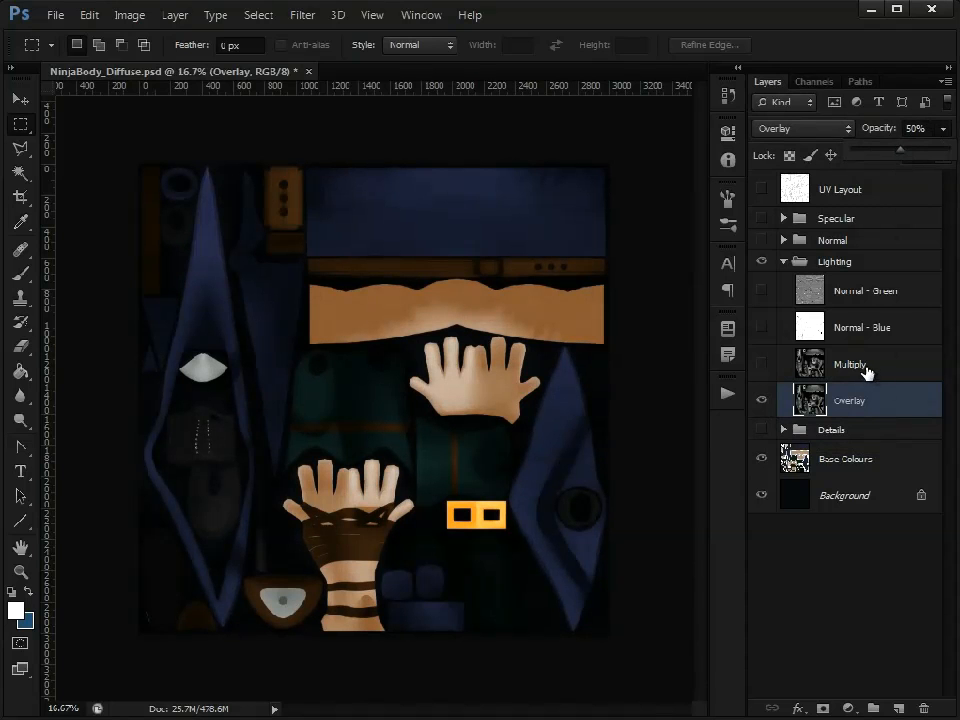
Make the Multiply and Normal - Blue layers in the Lighting group visible
left_click(808, 368)
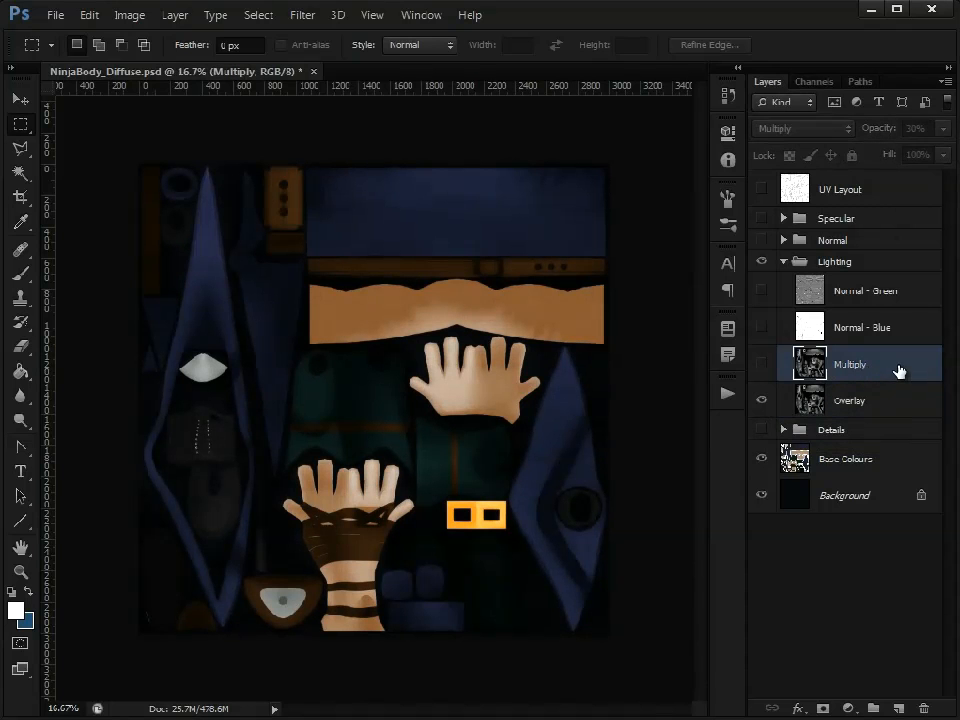
left_click(762, 364)
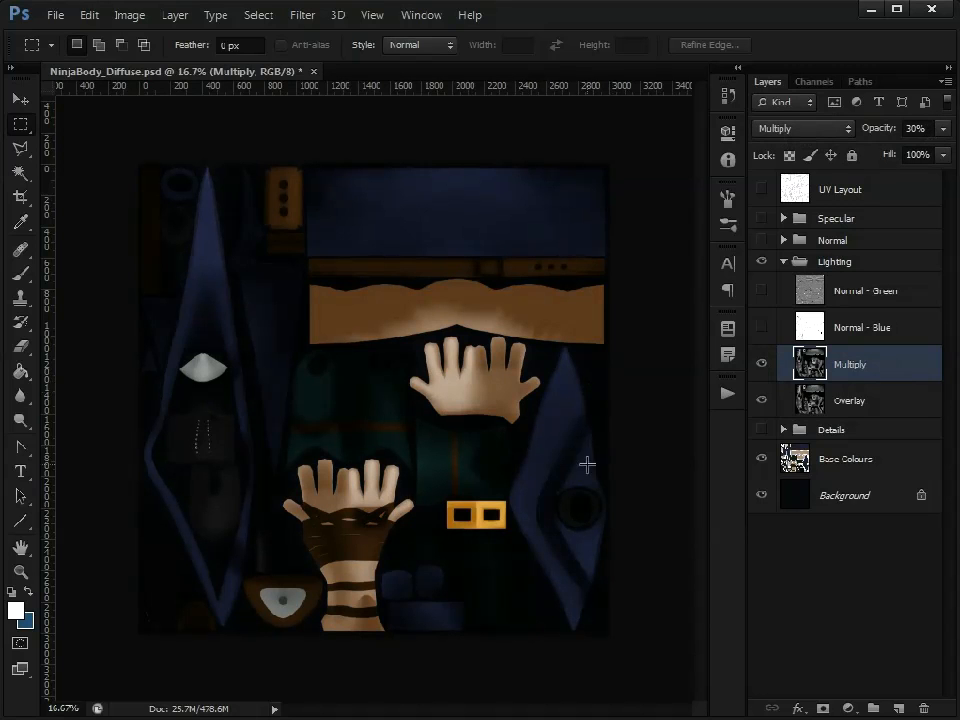
left_click(894, 297)
left_click(878, 326)
left_click(876, 284)
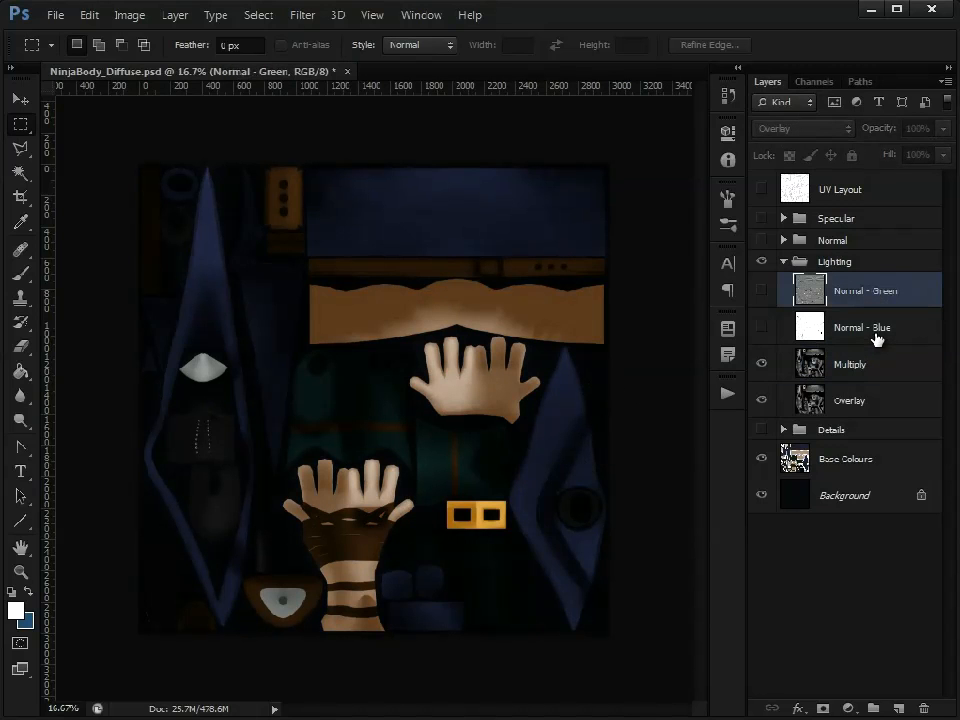
left_click(876, 332)
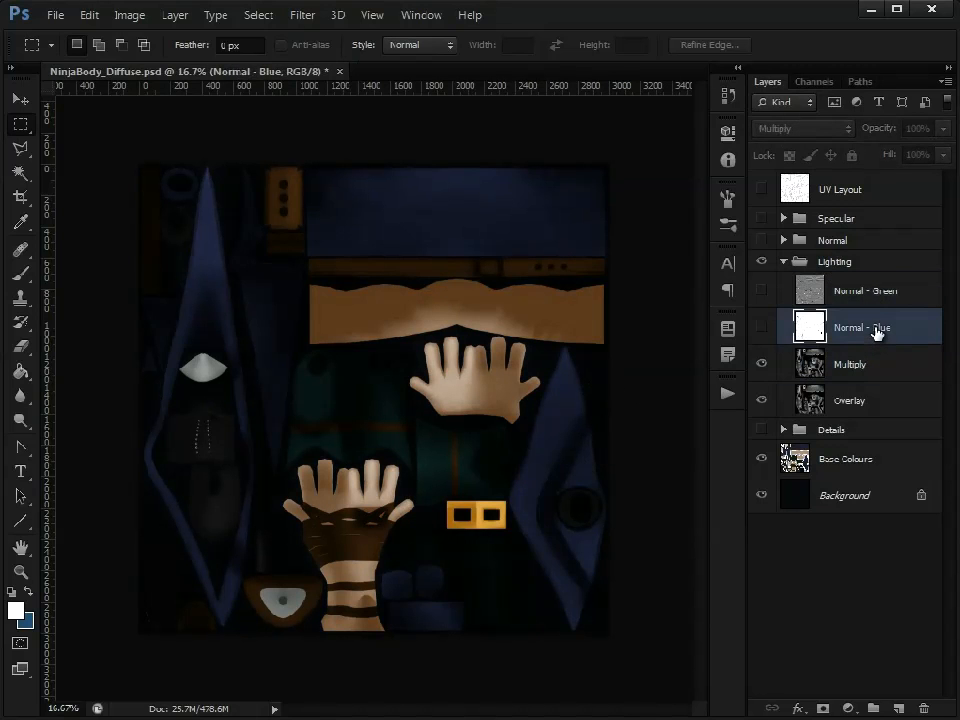
left_click(763, 330)
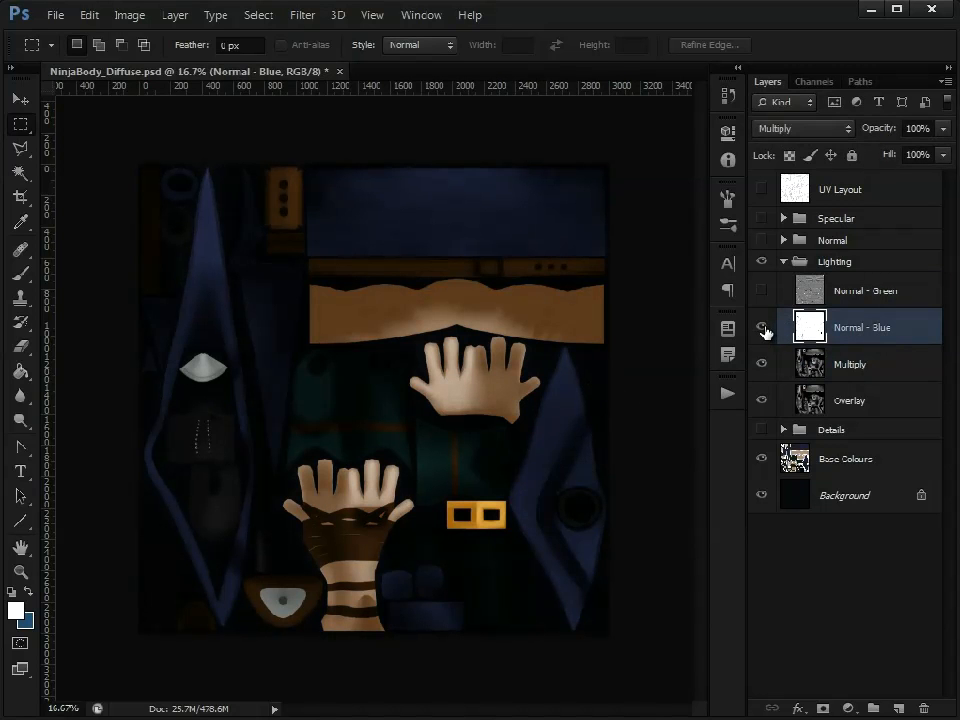
Preview the Normal - Blue layer in Normal blend mode, then set it back to Multiply
left_click(797, 137)
left_click(803, 148)
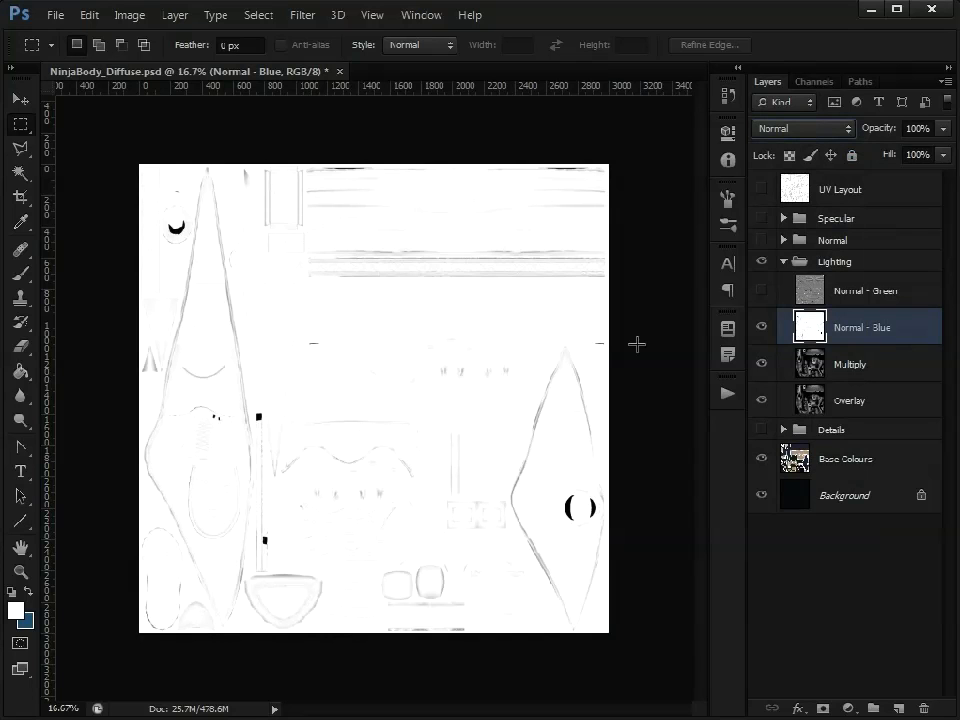
left_click(778, 130)
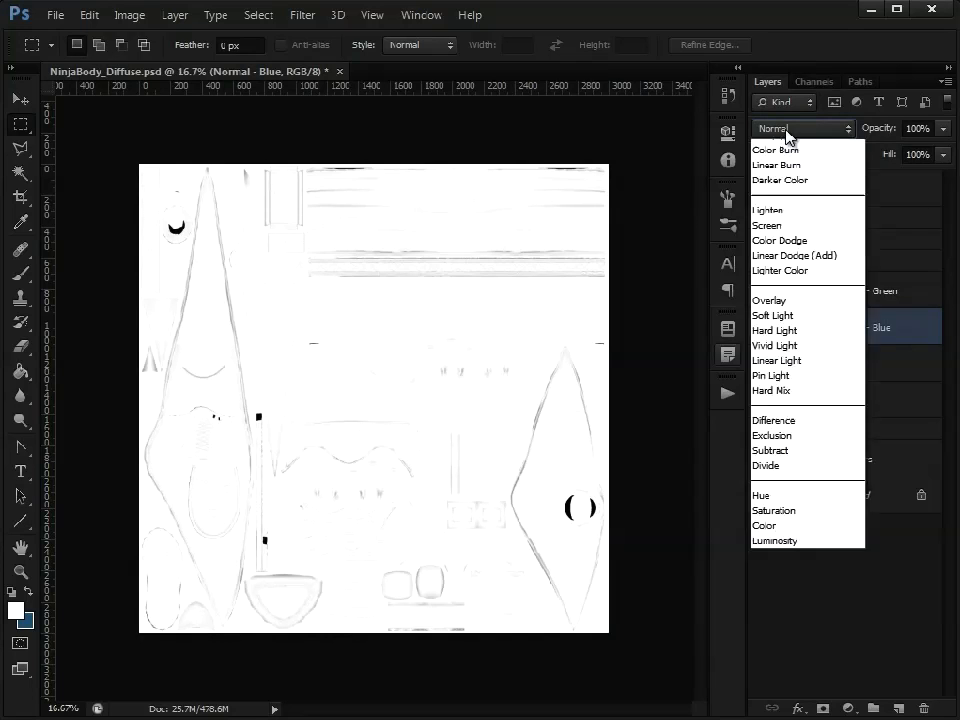
left_click(770, 208)
Turn on the Normal - Green layer and toggle it several times to compare its effect, leaving it visible
left_click(866, 292)
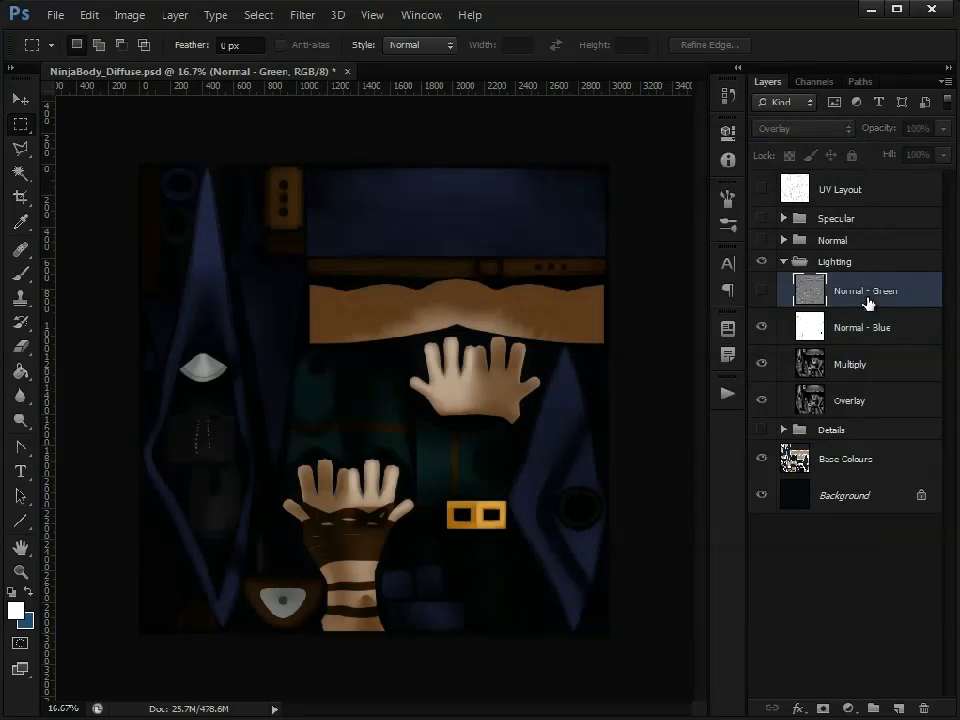
left_click(762, 292)
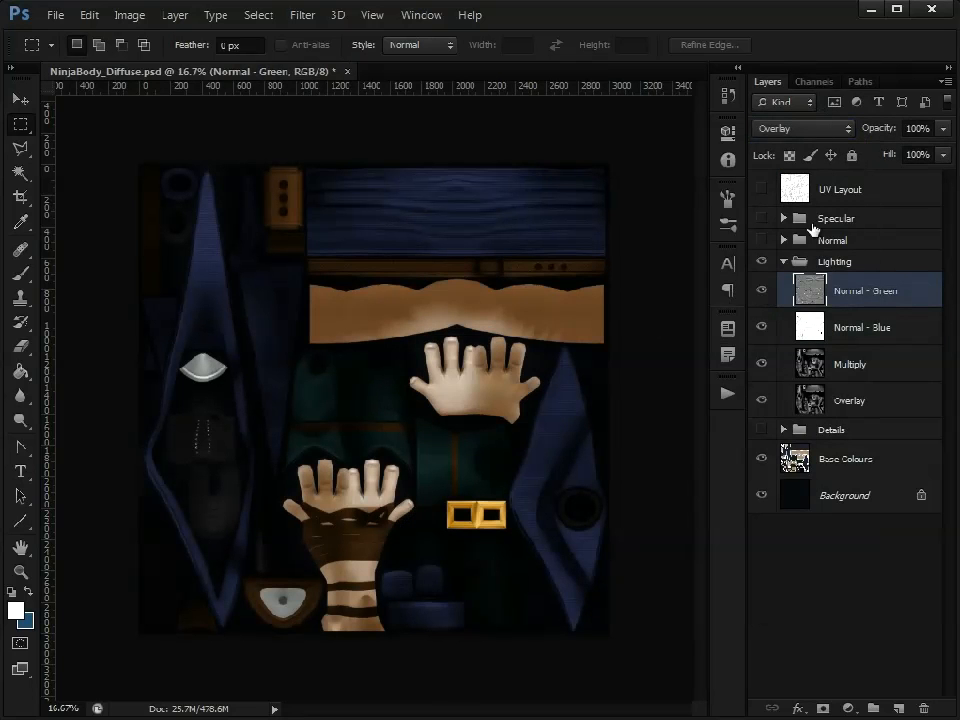
left_click(762, 291)
left_click(762, 291)
left_click(761, 292)
left_click(761, 292)
left_click(761, 291)
left_click(761, 291)
Collapse the Lighting group and save NinjaBody_Diffuse.psd
left_click(783, 261)
key("ctrl+s")
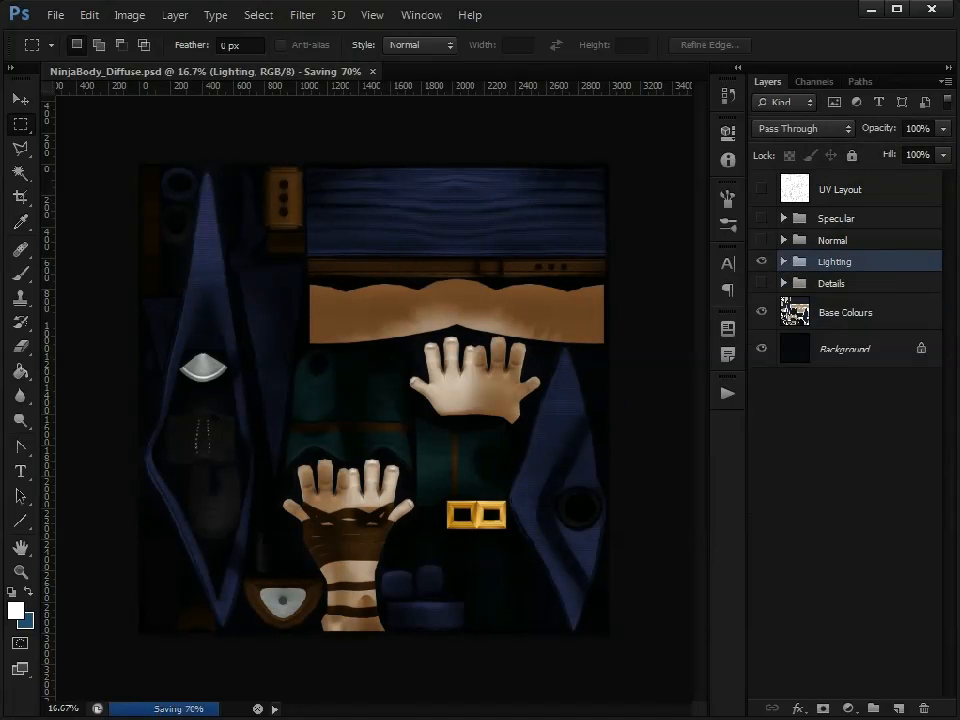
Switch to Maya and inspect the updated body texture on the ninja's mask, belt, arm and hand from several angles
key("alt+Tab")
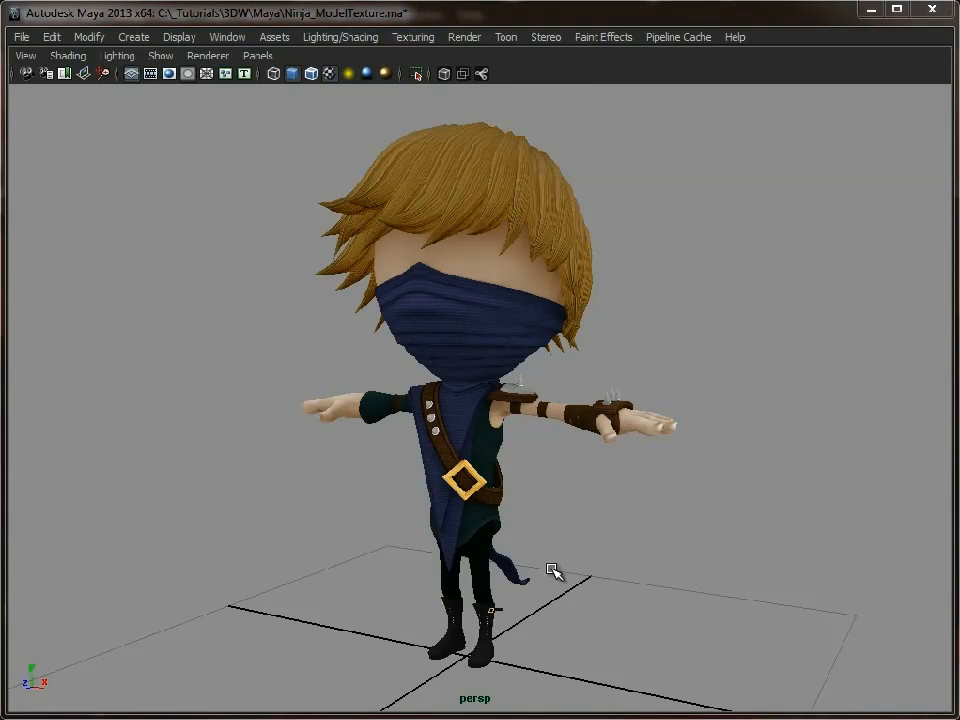
left_click_drag(375, 516, 345, 504, "alt")
right_click_drag(345, 504, 552, 508, "alt")
left_click_drag(553, 508, 440, 530, "alt")
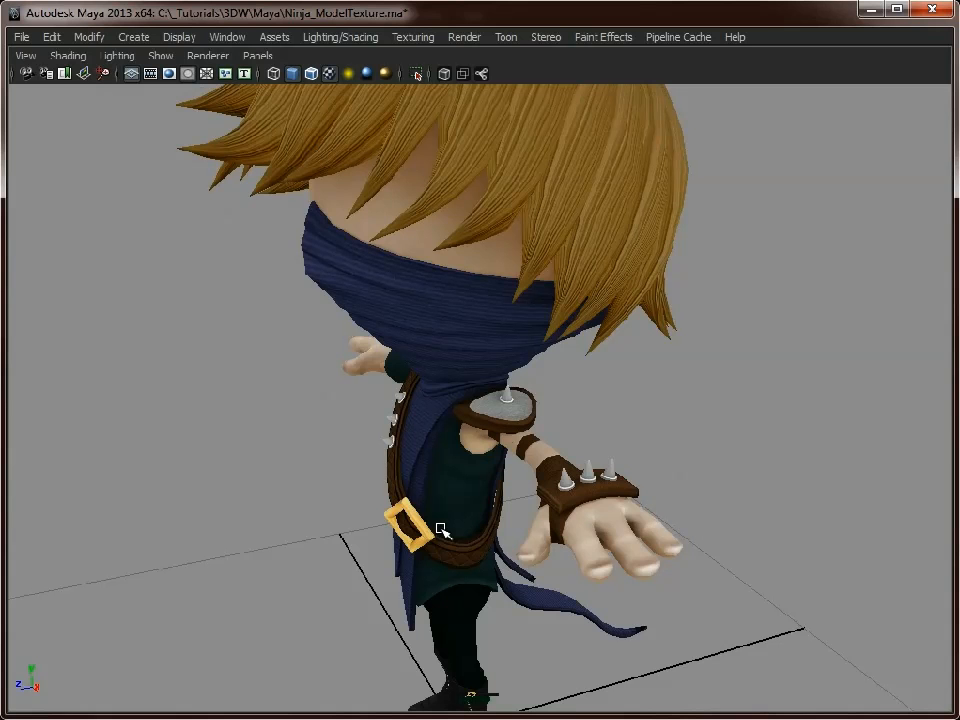
left_click_drag(444, 512, 577, 486, "alt")
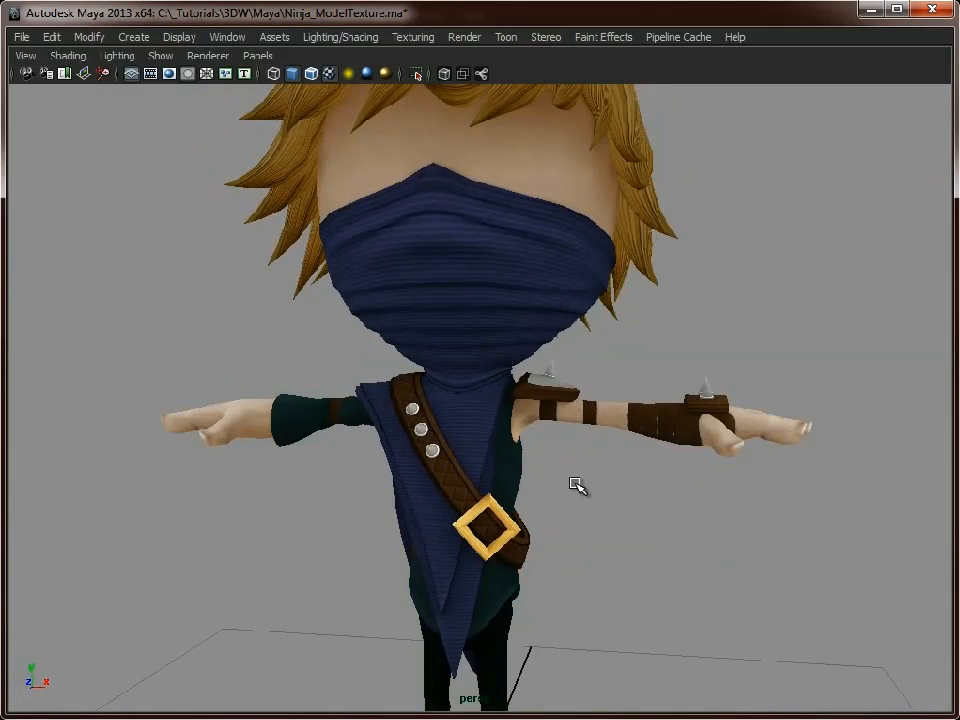
right_click_drag(639, 491, 476, 489, "alt")
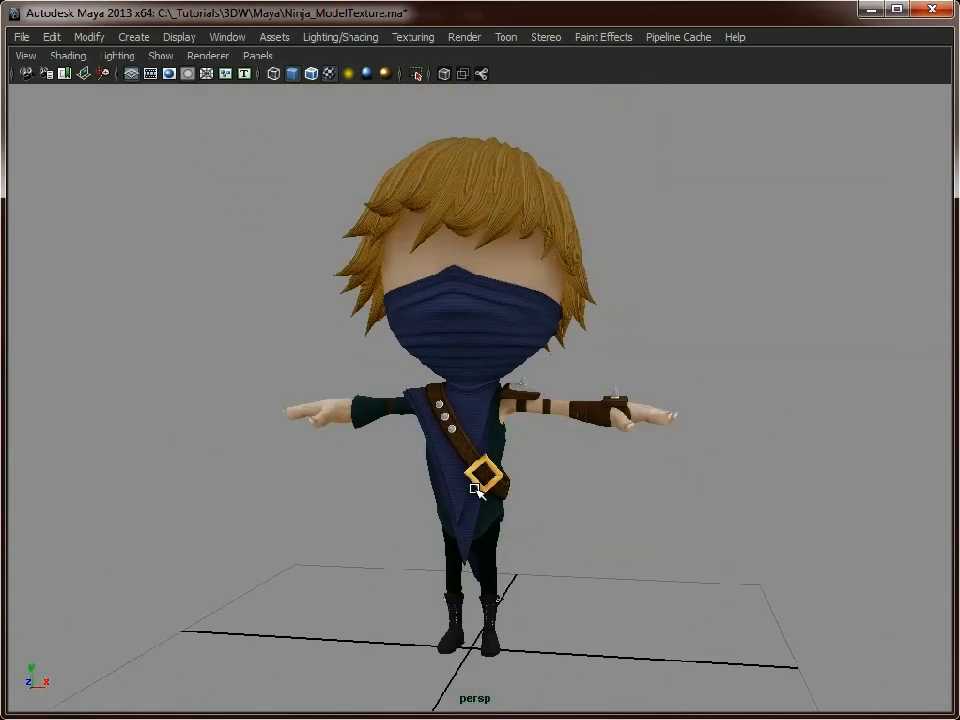
left_click_drag(476, 490, 279, 493, "alt")
right_click_drag(279, 493, 579, 594, "alt")
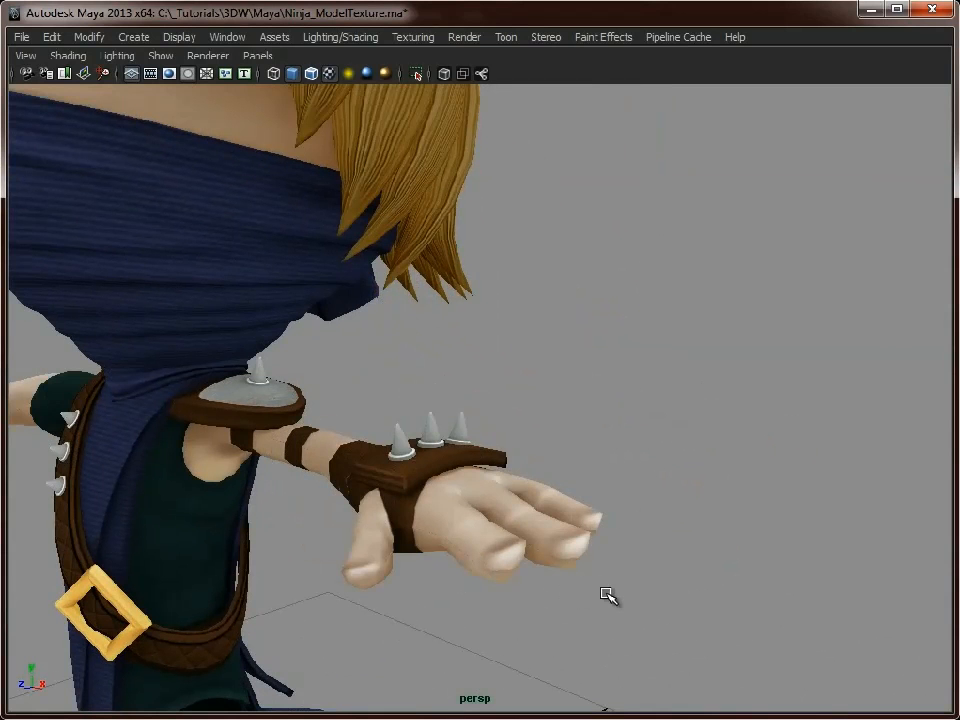
right_click_drag(692, 489, 451, 486, "alt")
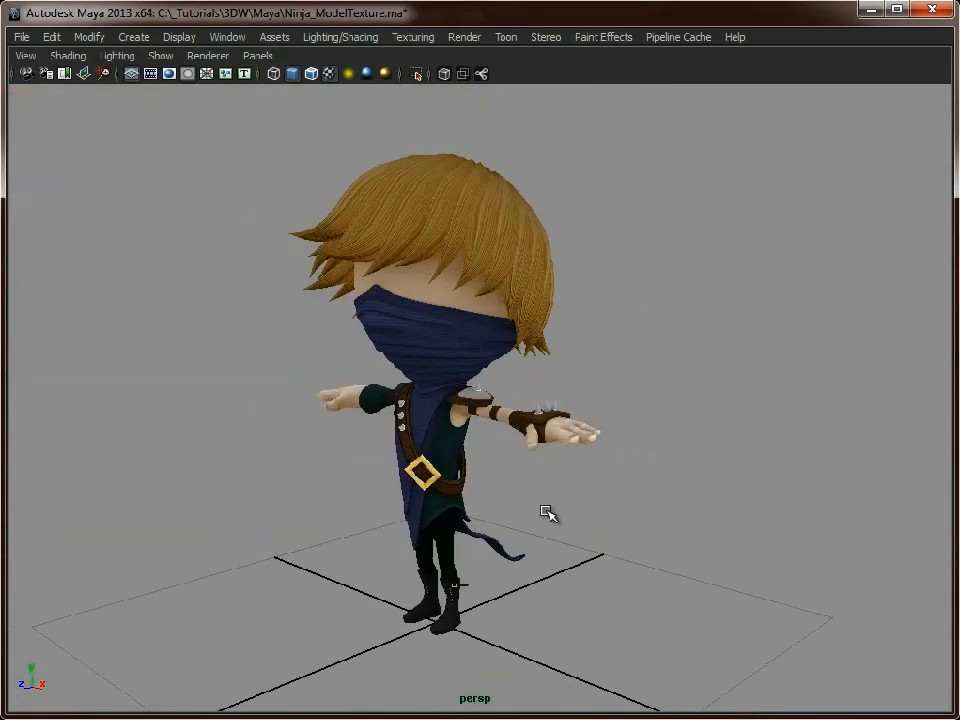
left_click_drag(521, 540, 611, 519, "alt")
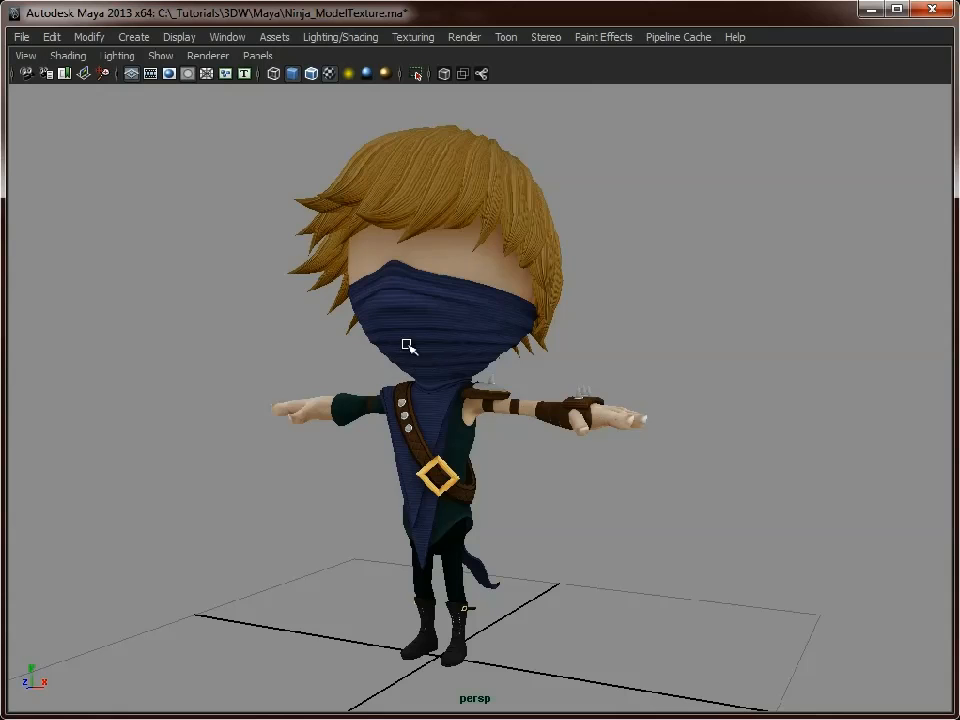
Inspect the textured mask, face and shoulder of the ninja model up close and from a slightly rotated angle
left_click_drag(407, 343, 358, 340, "alt")
middle_click_drag(358, 340, 377, 405, "alt")
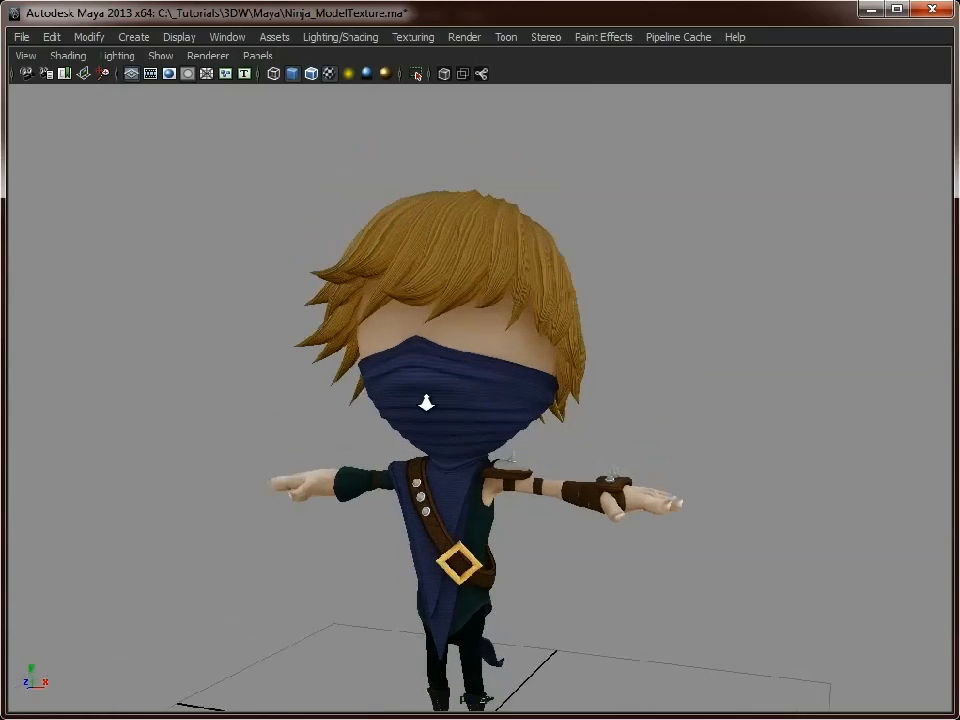
right_click_drag(377, 405, 724, 403, "alt")
left_click_drag(693, 406, 609, 399, "alt")
right_click_drag(609, 399, 699, 416, "alt")
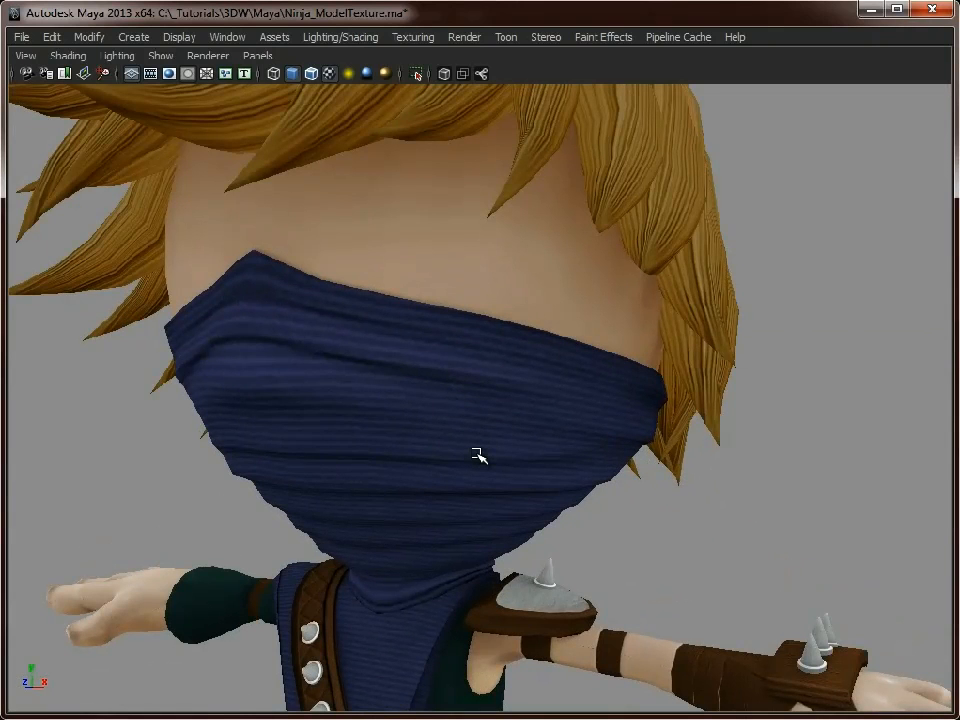
right_click_drag(848, 523, 563, 454, "alt")
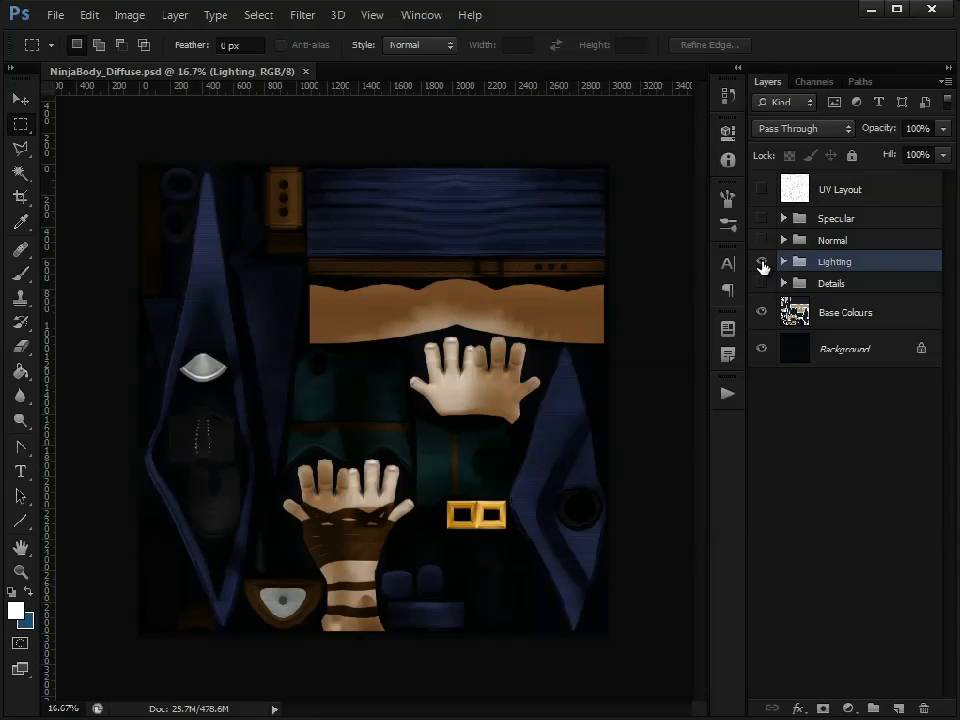
In Photoshop, hide the Lighting group, expand the Details group and toggle its visibility several times, leaving it visible
left_click(762, 262)
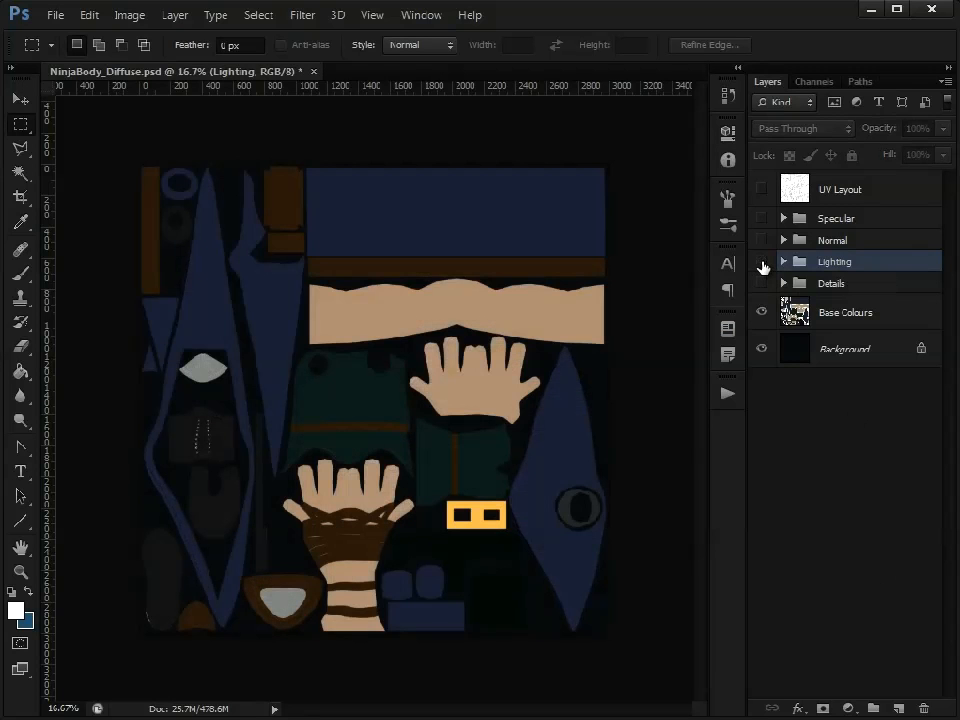
left_click(784, 284)
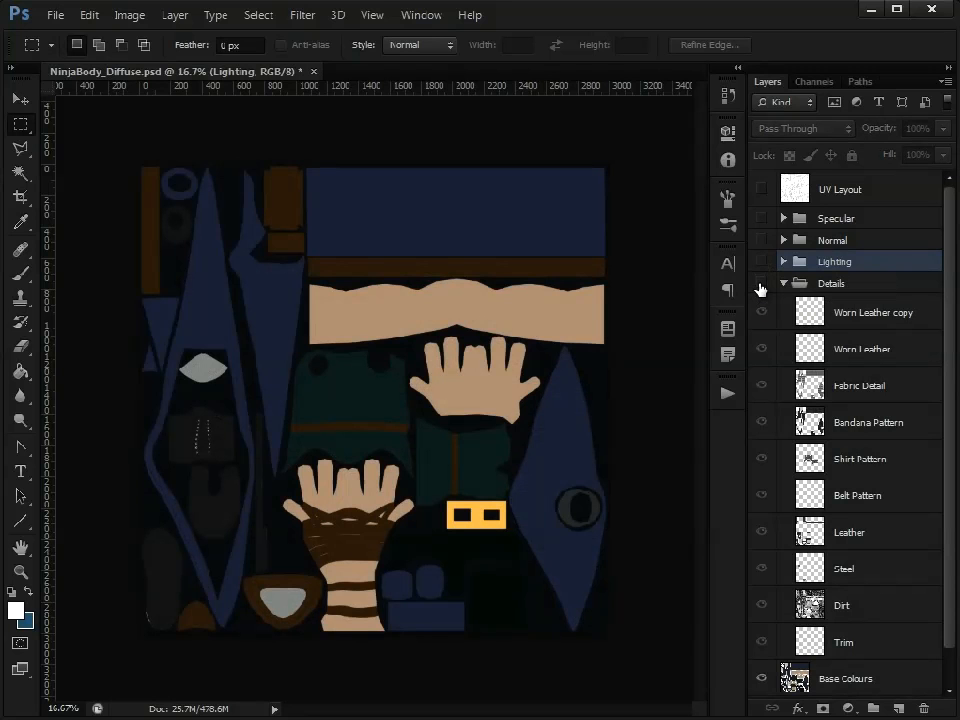
left_click(759, 287)
left_click(759, 287)
left_click(759, 287)
left_click(759, 287)
left_click(759, 287)
left_click(759, 287)
left_click(759, 287)
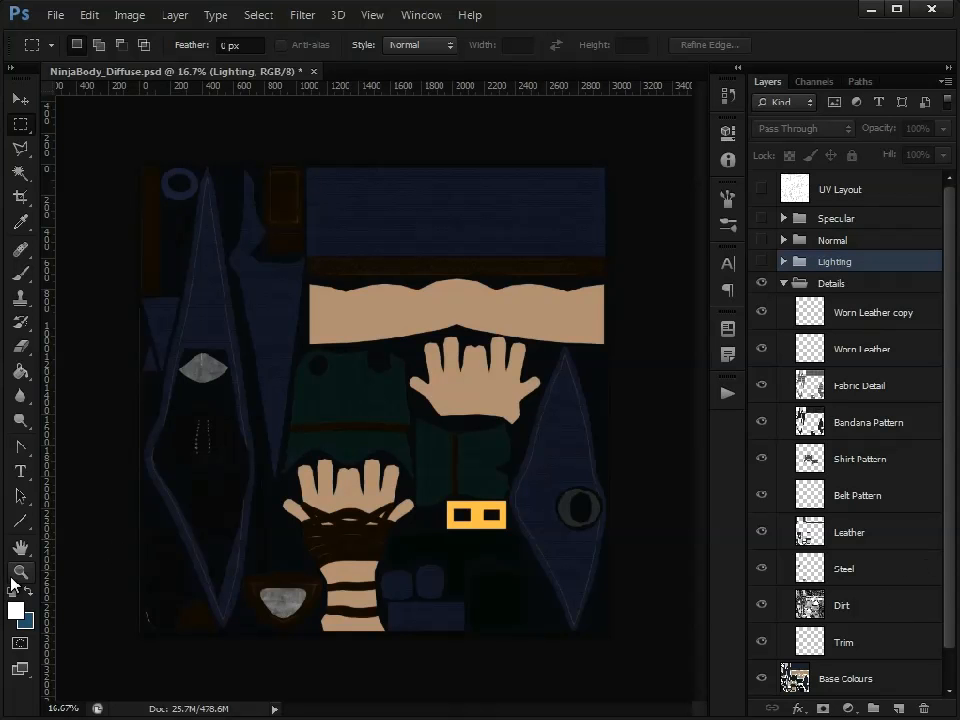
Zoom to 50% on the shirt area and hide every layer inside the Details group, from Worn Leather copy down to Trim
left_click(20, 572)
left_click(261, 504)
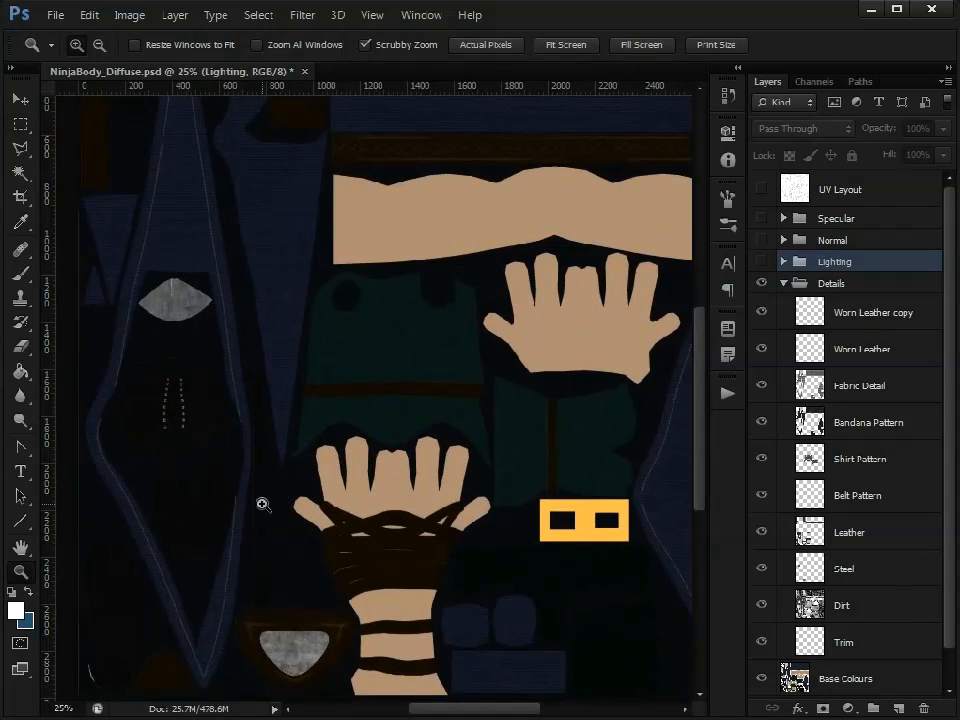
left_click(252, 396)
left_click(333, 223)
left_click(20, 547)
left_click_drag(433, 295, 411, 298)
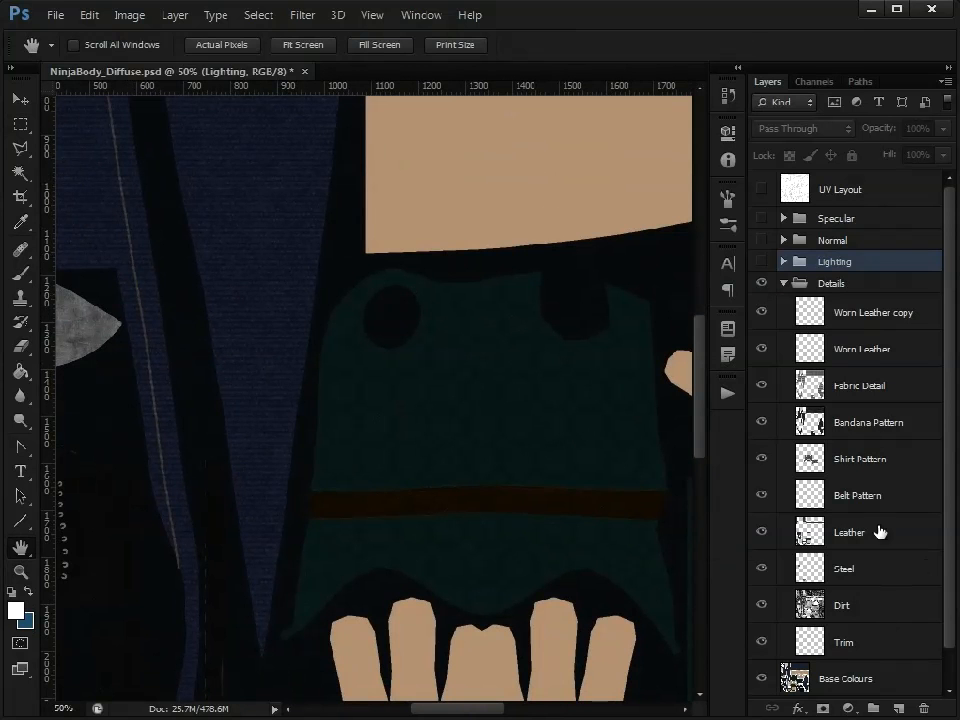
left_click_drag(764, 316, 760, 644)
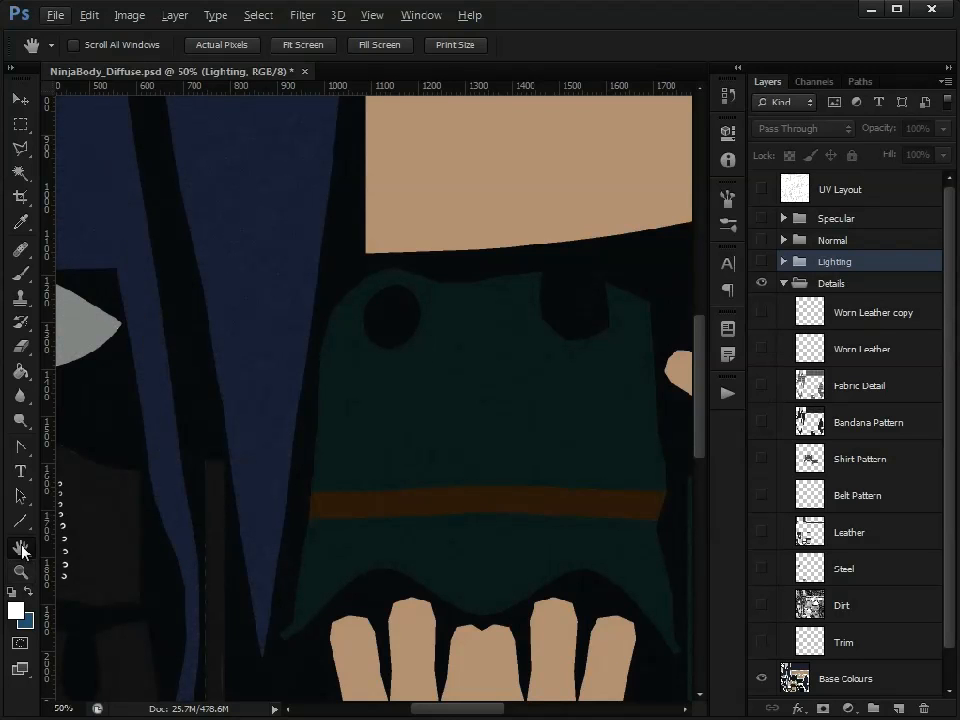
left_click_drag(315, 345, 456, 412)
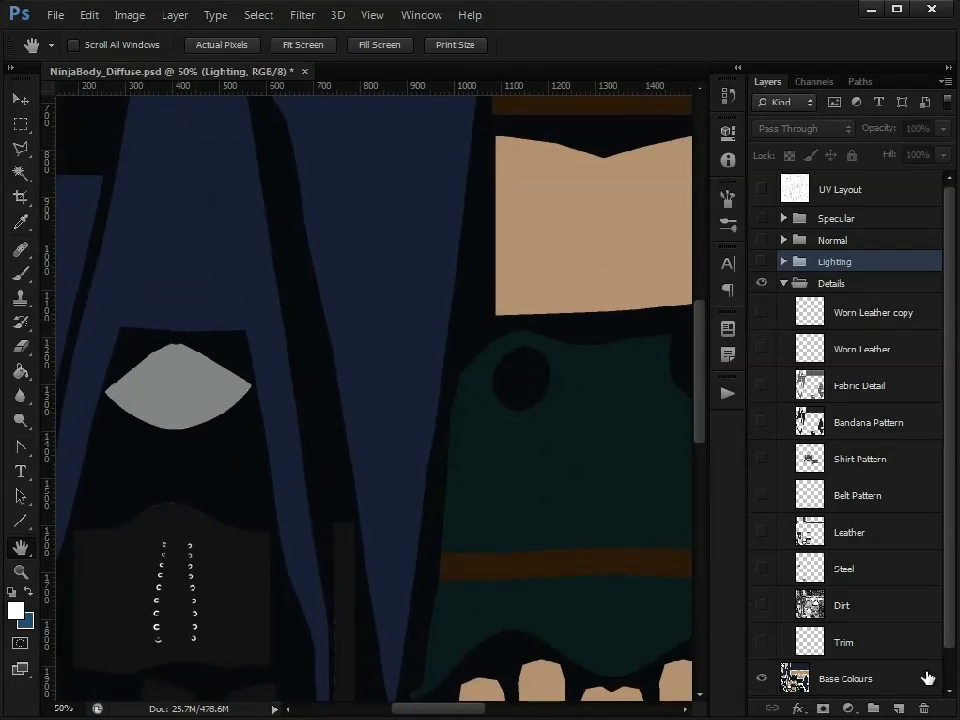
Show the Trim, Dirt and Steel layers and examine the steel texture on the metal plates
left_click(761, 642)
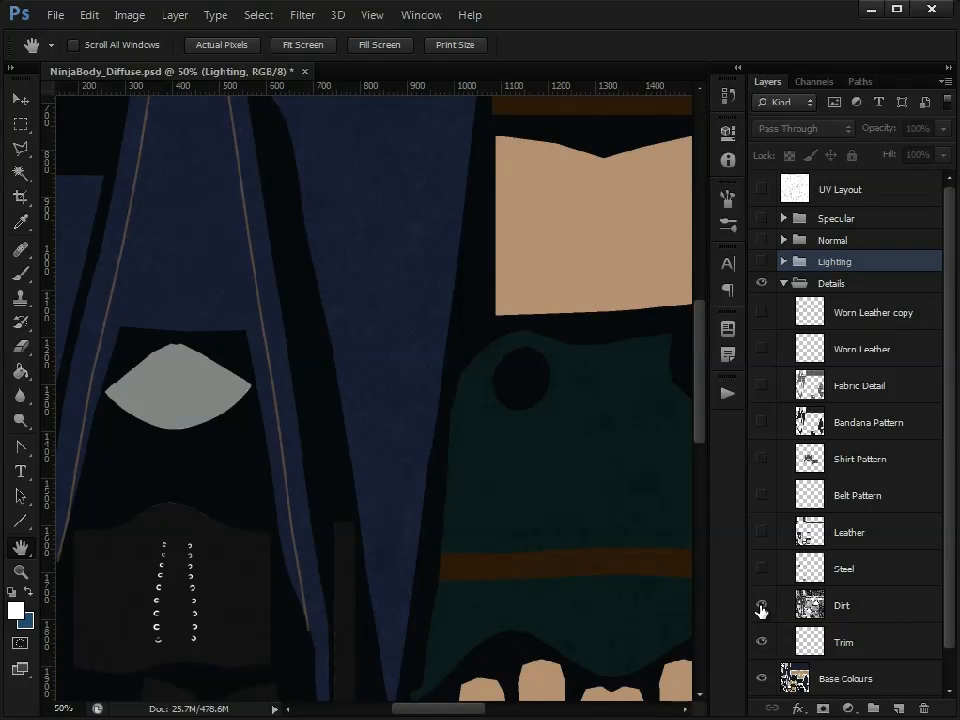
left_click(860, 570)
left_click(761, 568)
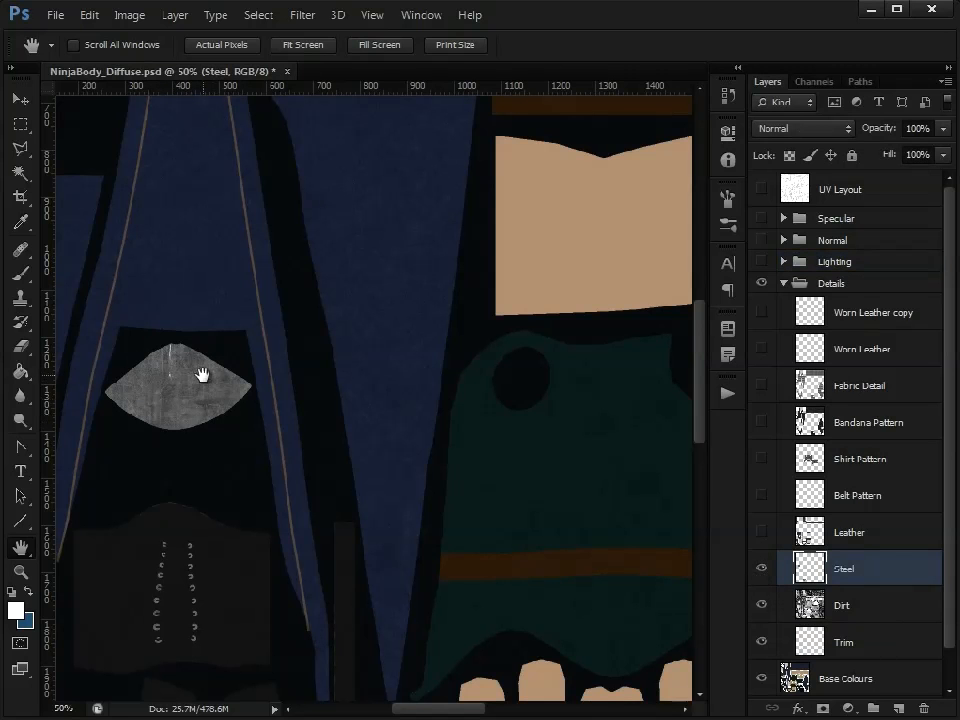
scroll(525, 545, "down", 10)
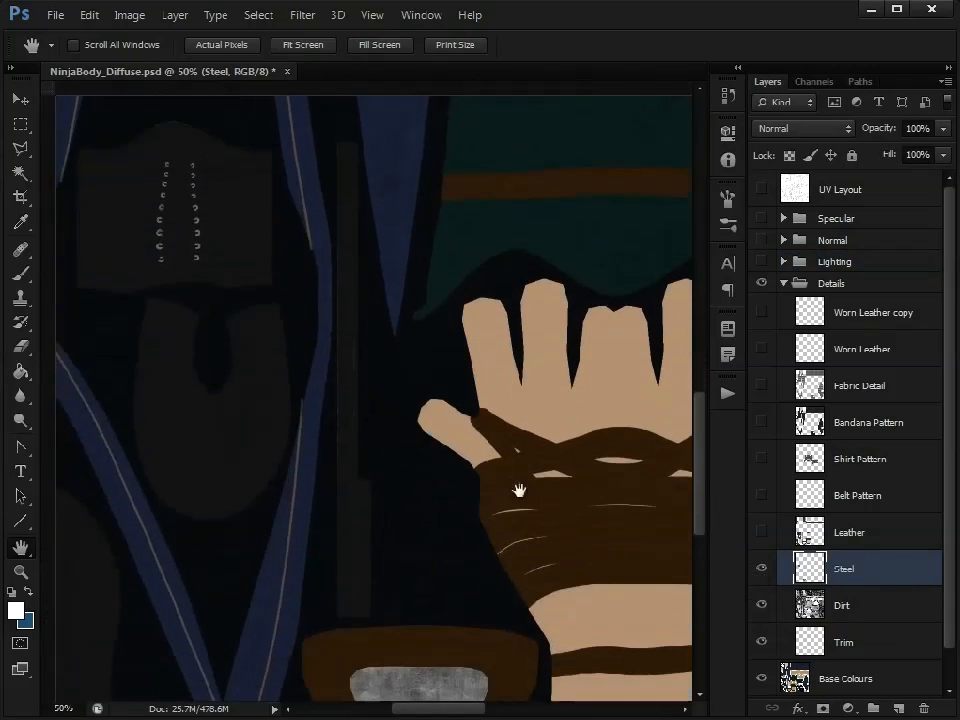
left_click_drag(427, 234, 429, 493)
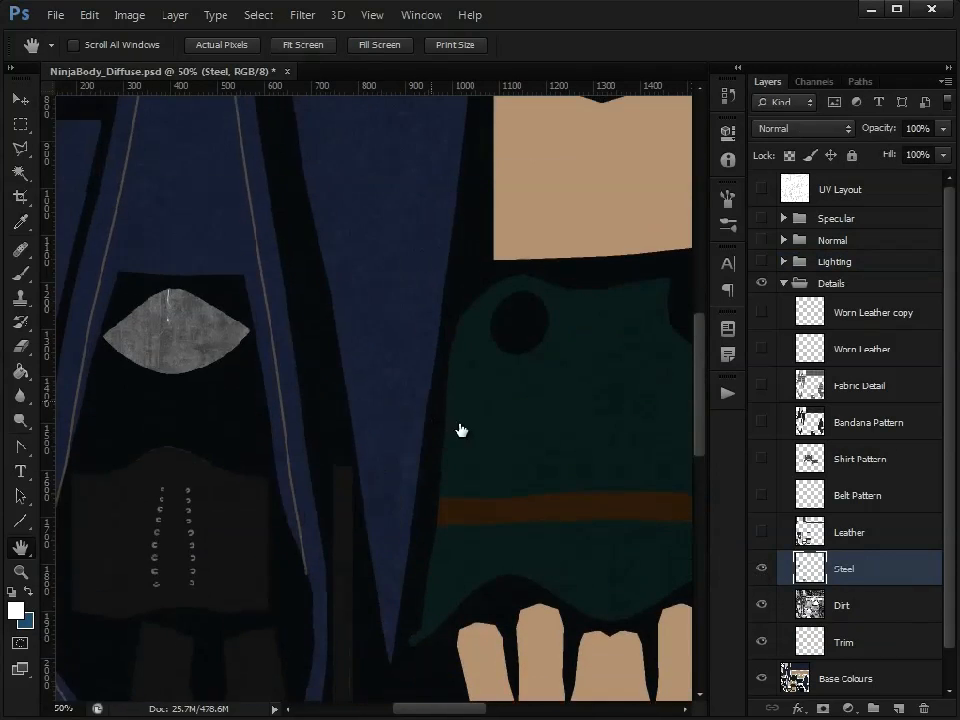
Show the Leather and Belt Pattern layers, toggling the belt pattern over the belt to compare its effect and leaving it visible
left_click(762, 532)
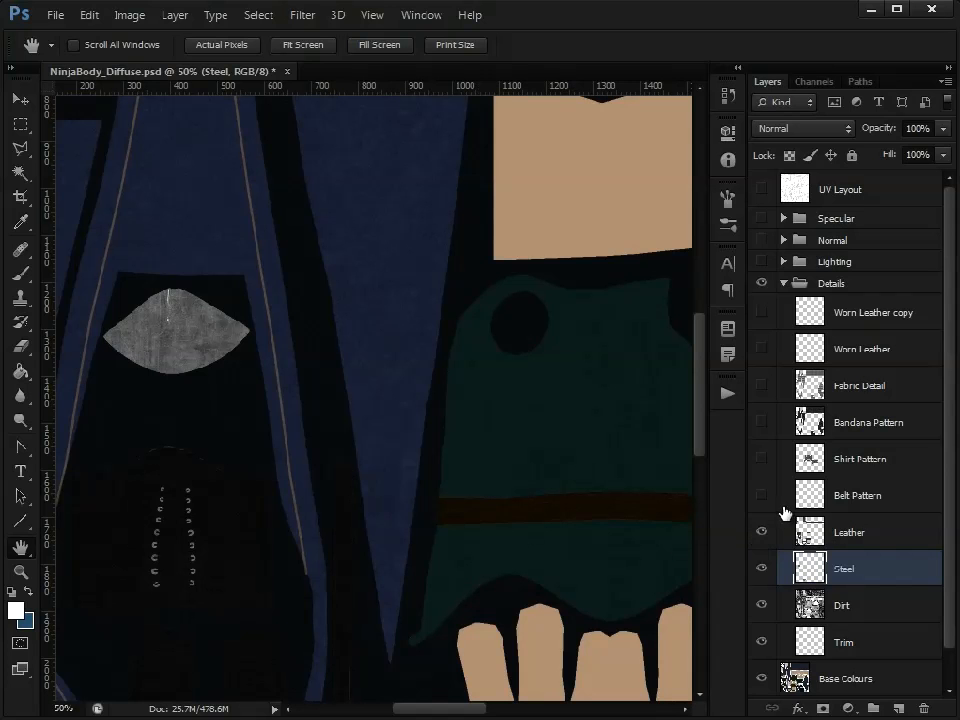
left_click(788, 502)
left_click(762, 496)
left_click_drag(598, 283, 377, 525)
left_click(762, 496)
left_click(762, 496)
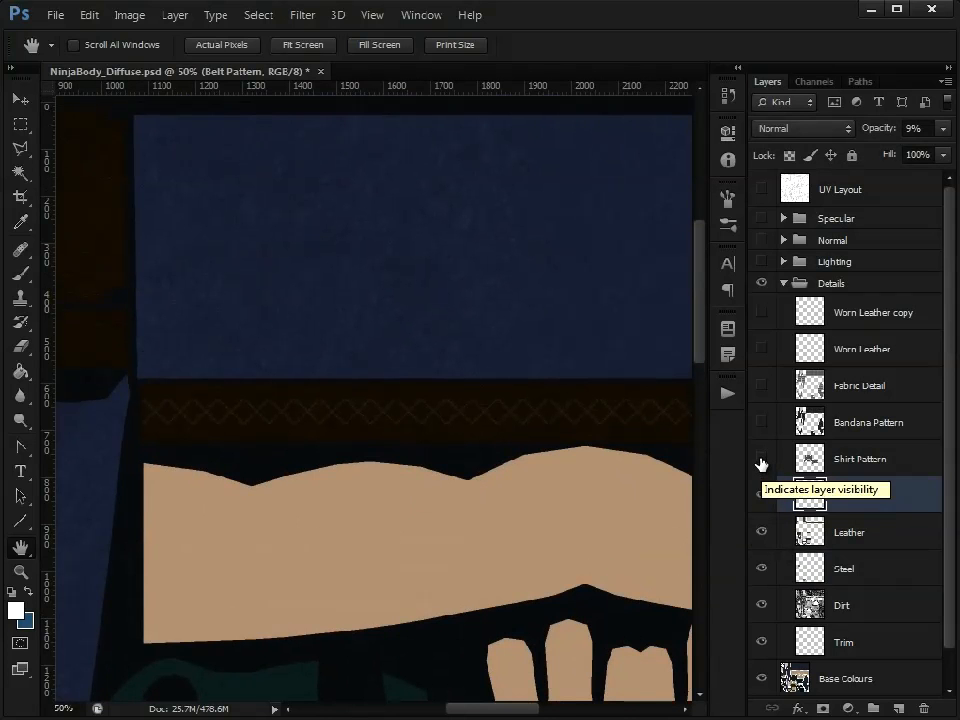
Show the Shirt Pattern and Bandana Pattern layers and examine them on the shirt and bandana fabric
scroll(577, 266, "down", 5)
left_click_drag(577, 266, 587, 218)
left_click(758, 461)
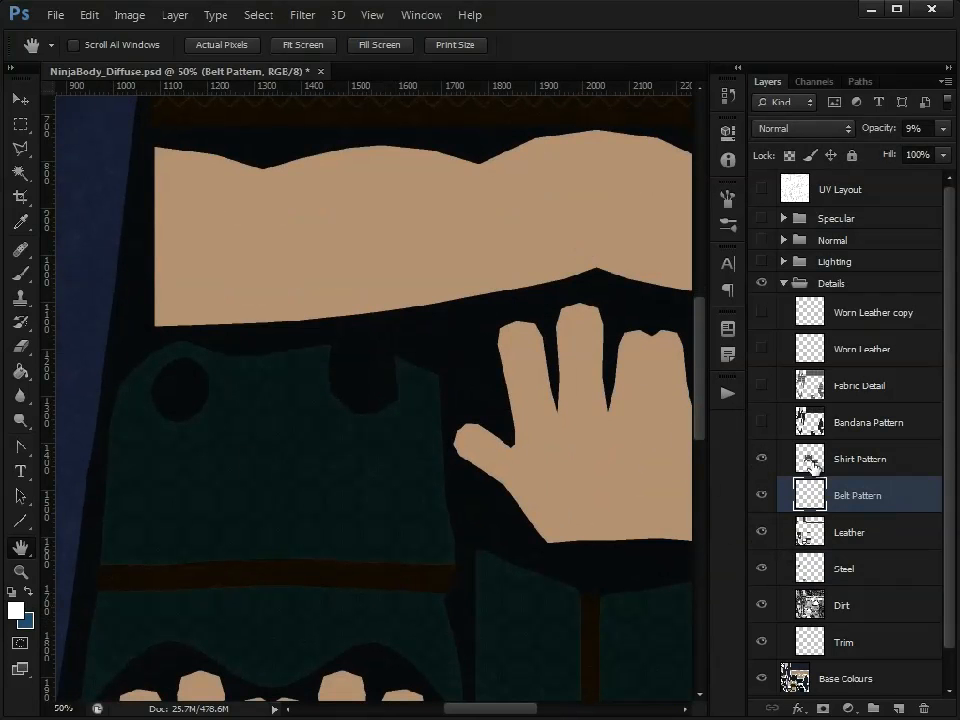
left_click(761, 423)
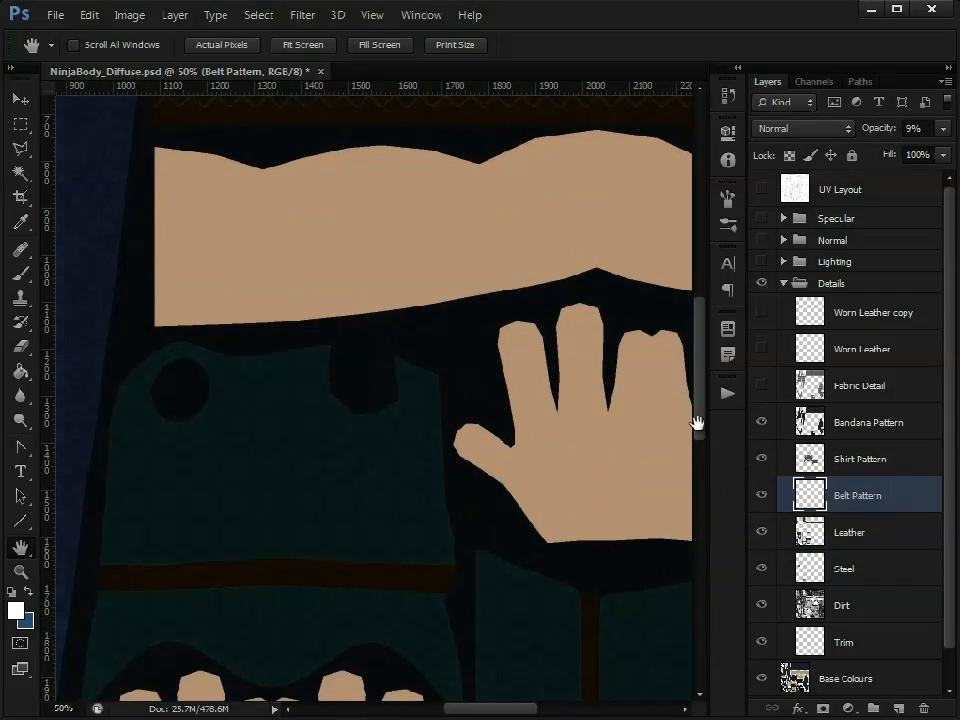
left_click_drag(248, 339, 533, 529)
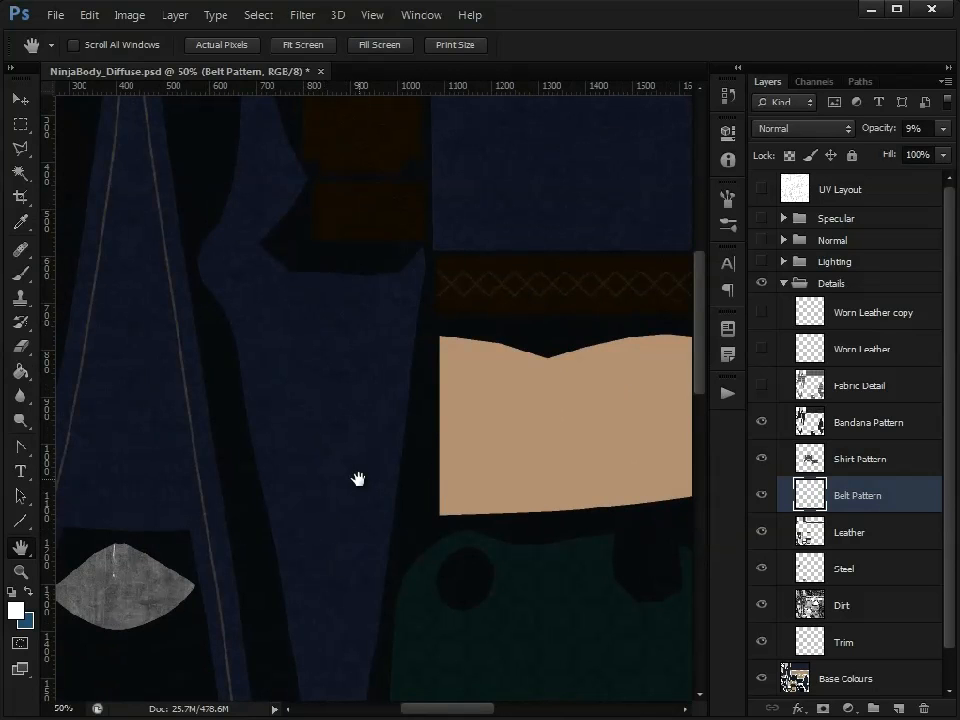
Show the Fabric Detail, Worn Leather and Worn Leather copy layers, toggling the last one to compare, and collapse the Details group
left_click(762, 386)
left_click_drag(538, 296, 405, 454)
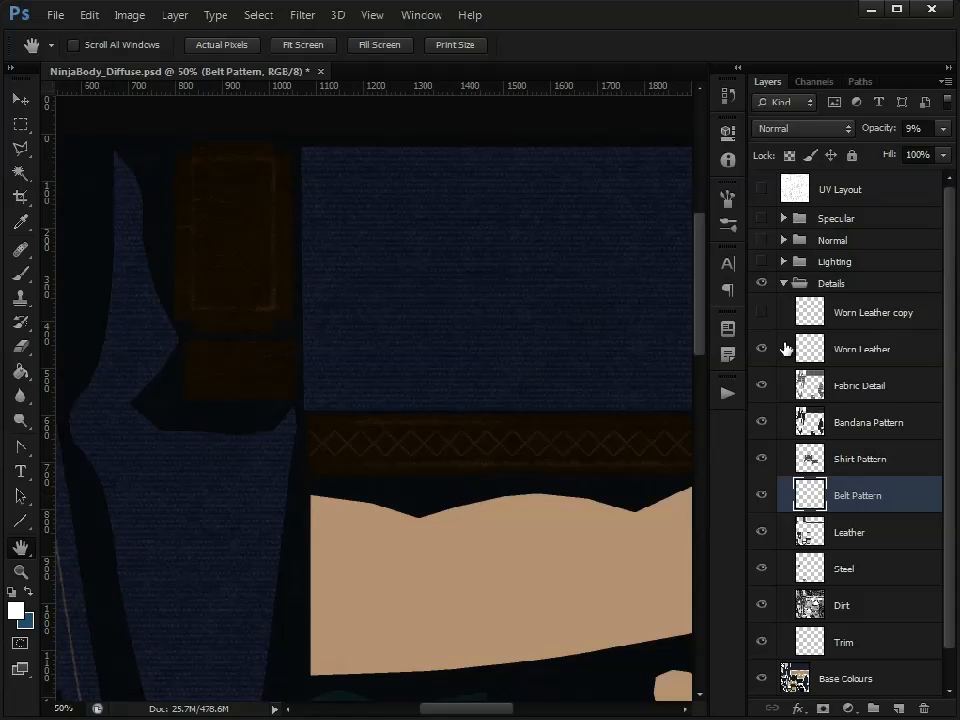
left_click(763, 316)
left_click(763, 316)
left_click(763, 316)
left_click(783, 283)
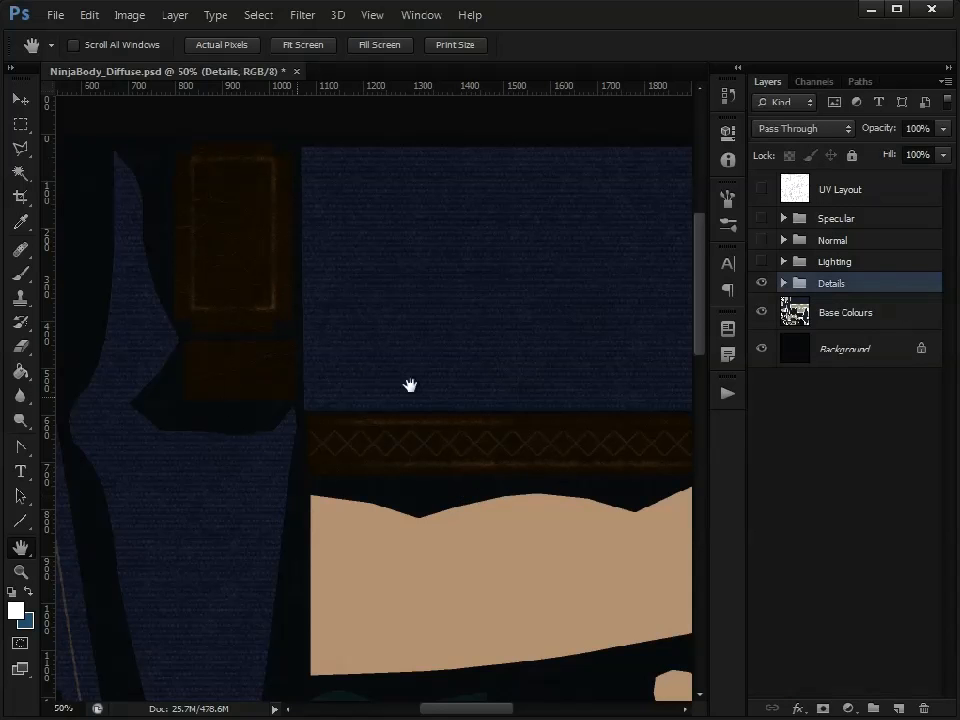
Zoom the texture back out to 25% and show the Lighting group over the details
left_click(20, 571)
left_click(434, 467, "alt")
left_click(434, 467, "alt")
left_click(434, 467, "alt")
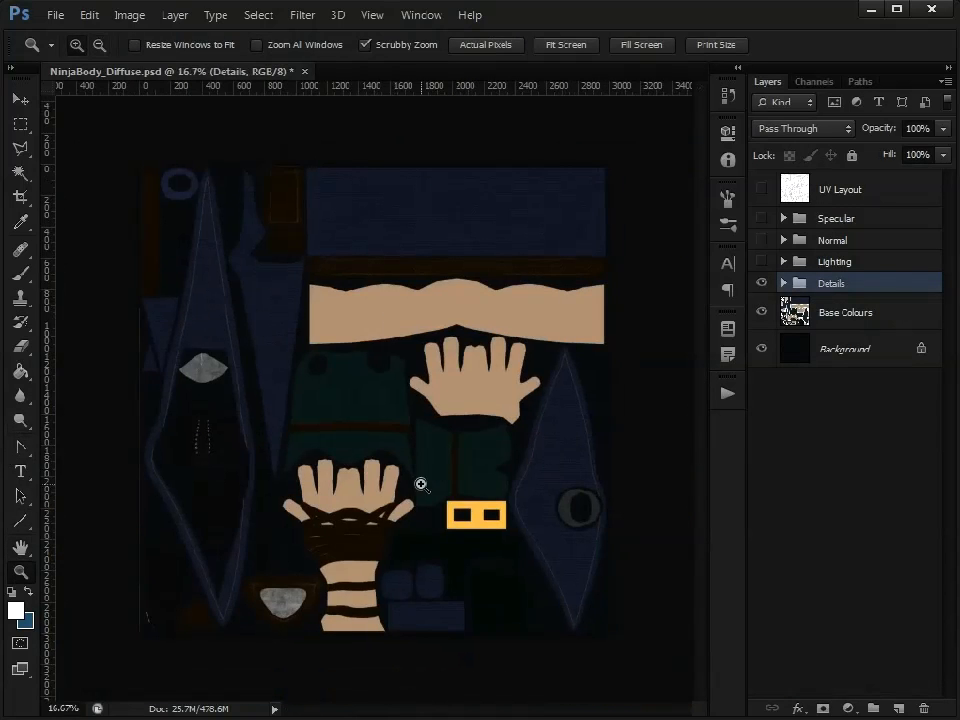
left_click(320, 400)
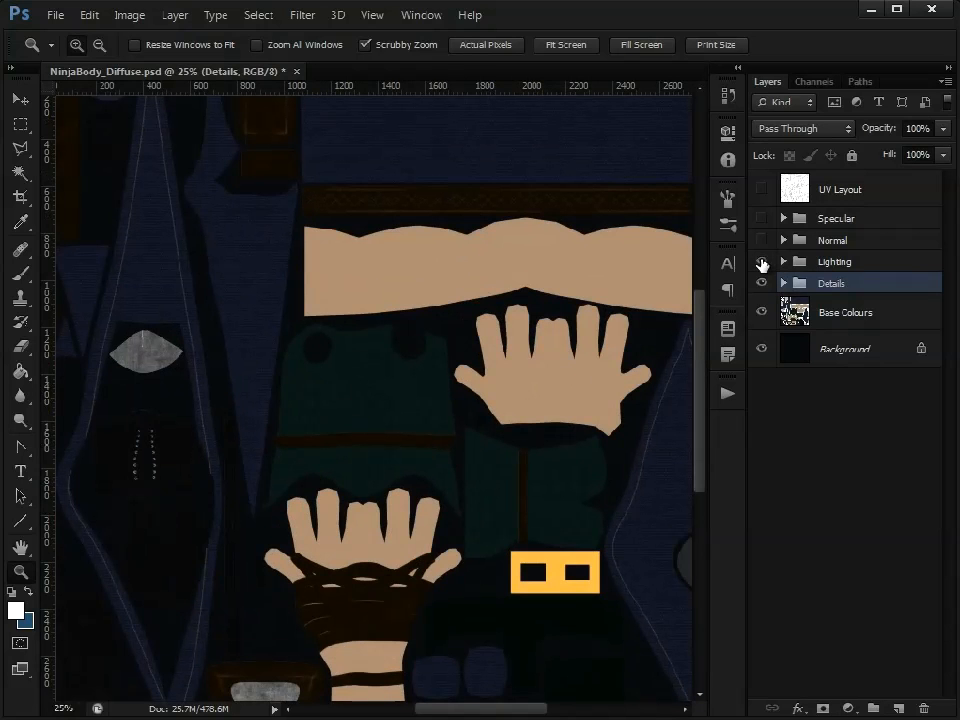
left_click(761, 263)
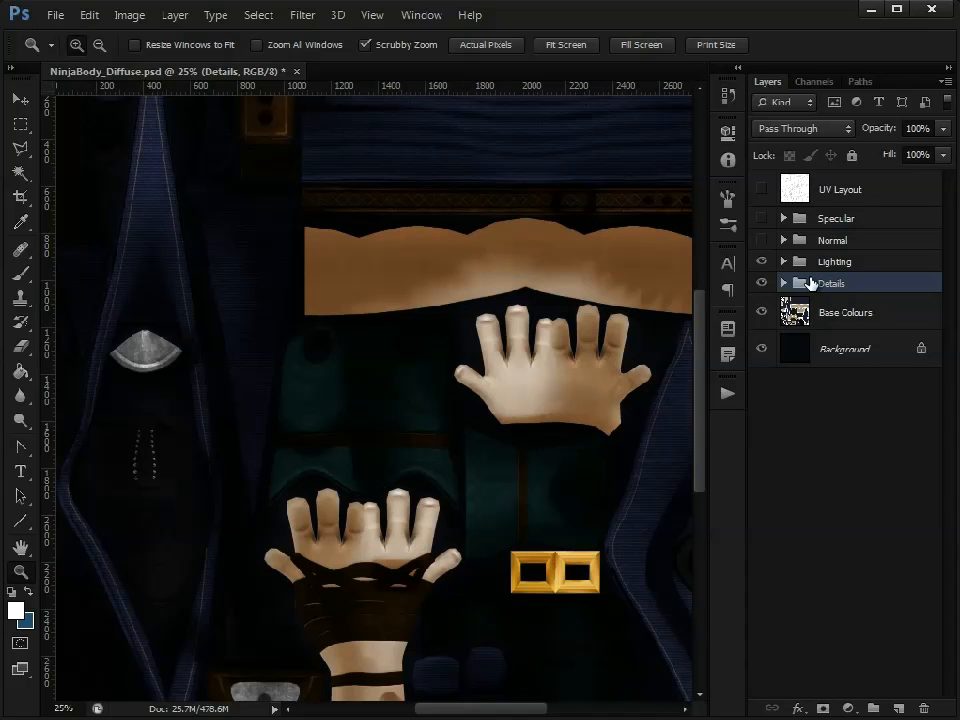
Expand the Specular group and toggle it to compare its specular map with the diffuse texture, leaving the group collapsed and hidden
left_click(779, 218)
left_click(783, 218)
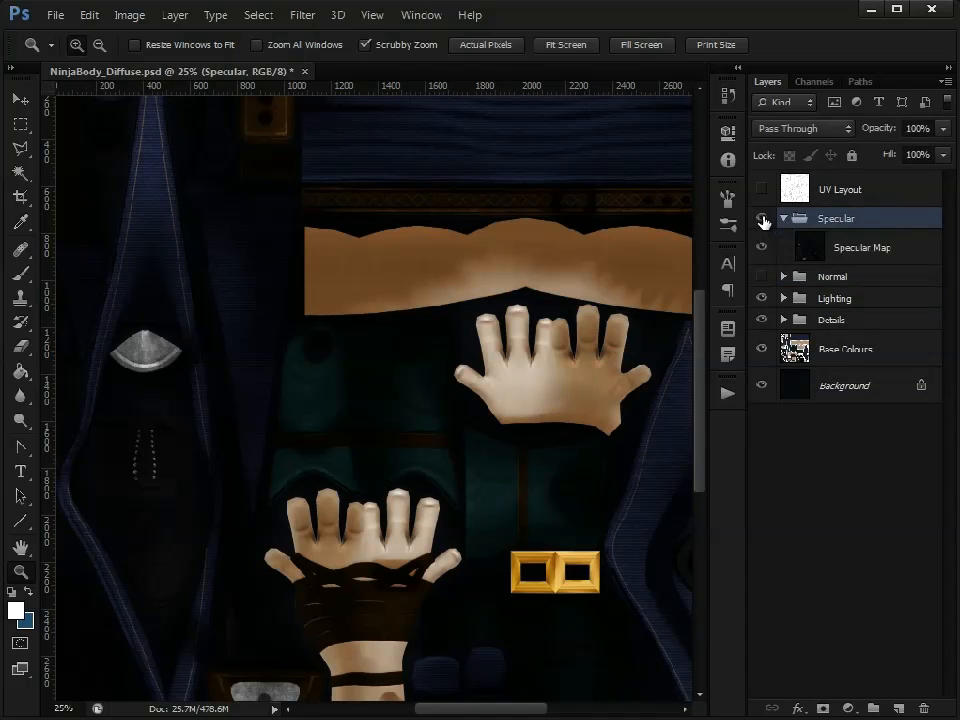
left_click(762, 218)
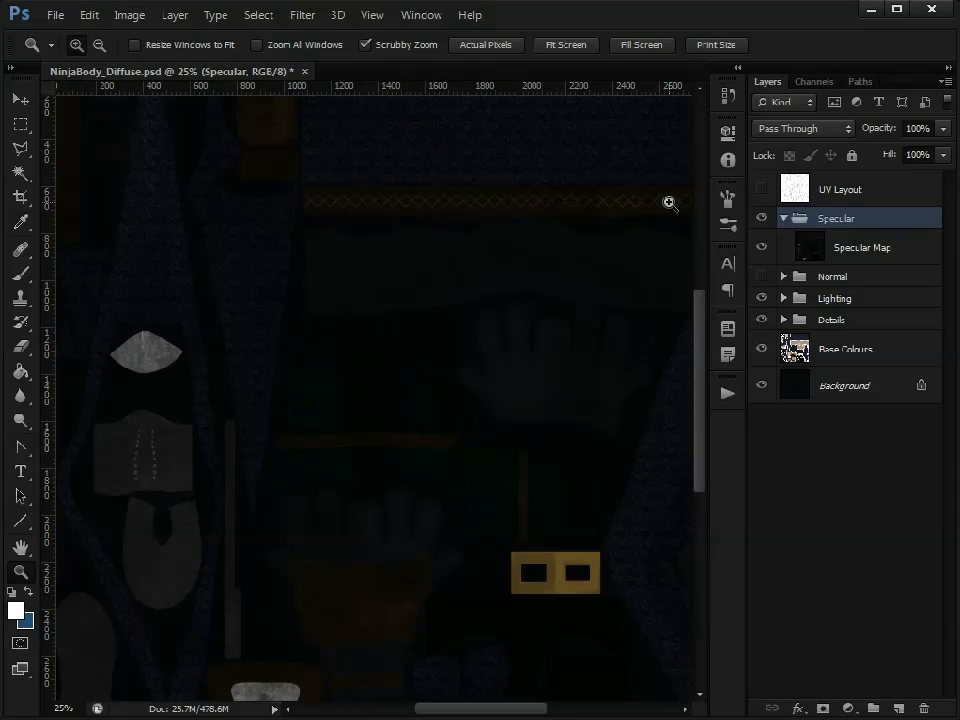
left_click(762, 219)
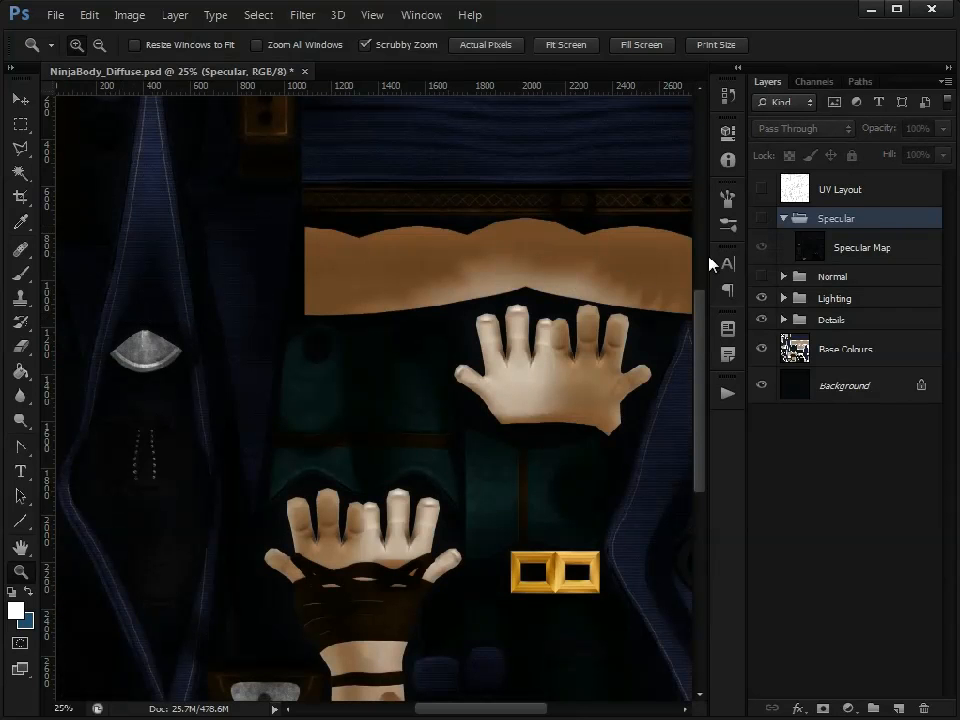
left_click(761, 218)
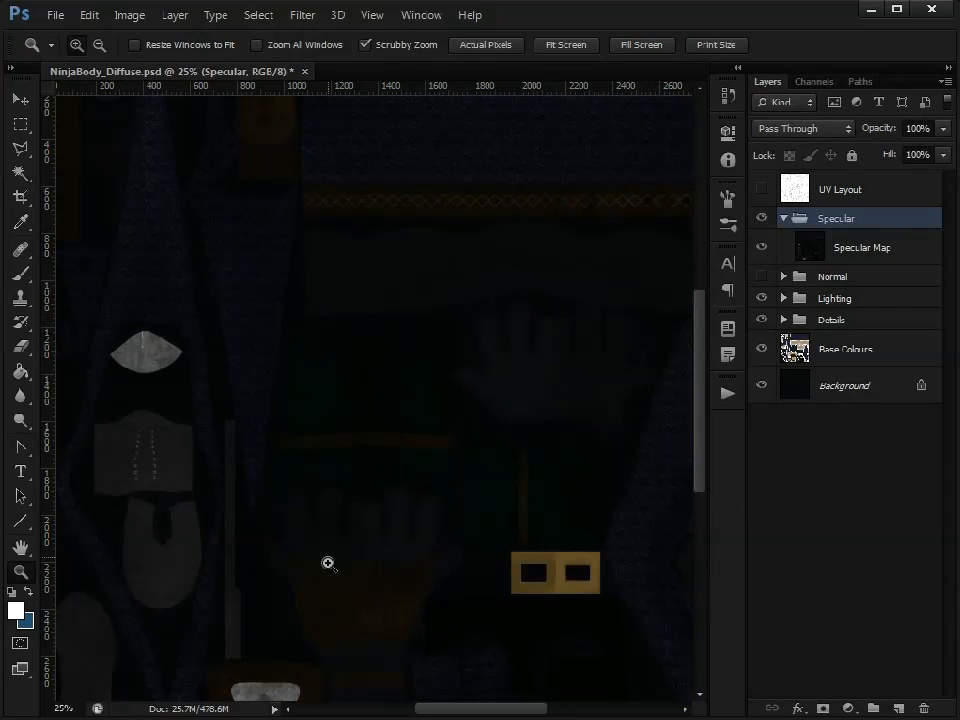
left_click(21, 547)
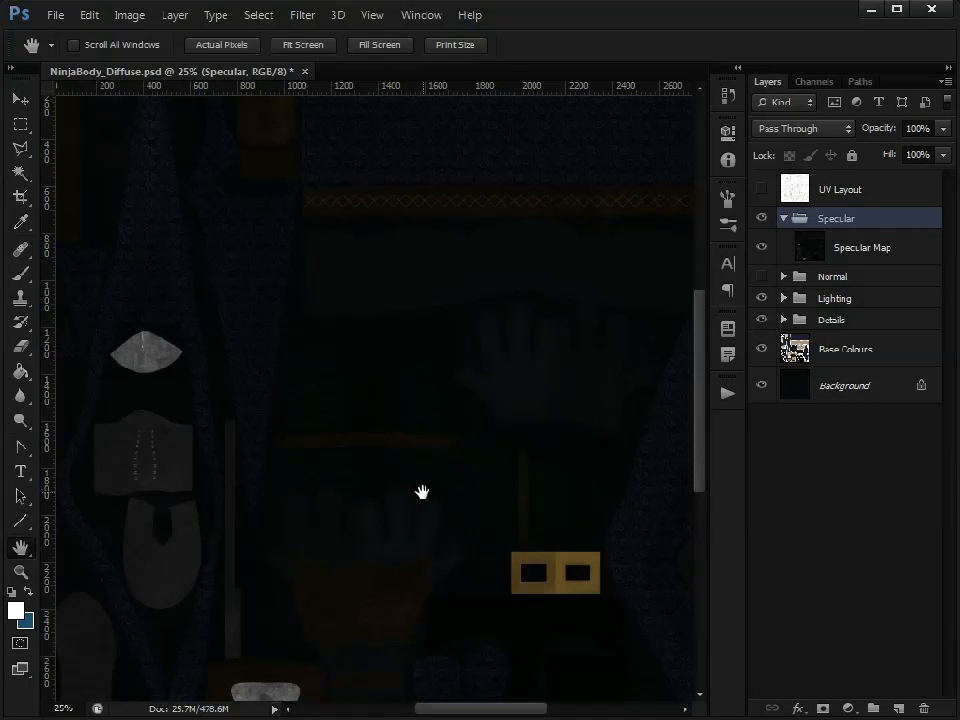
left_click_drag(456, 527, 450, 403)
left_click_drag(245, 343, 420, 570)
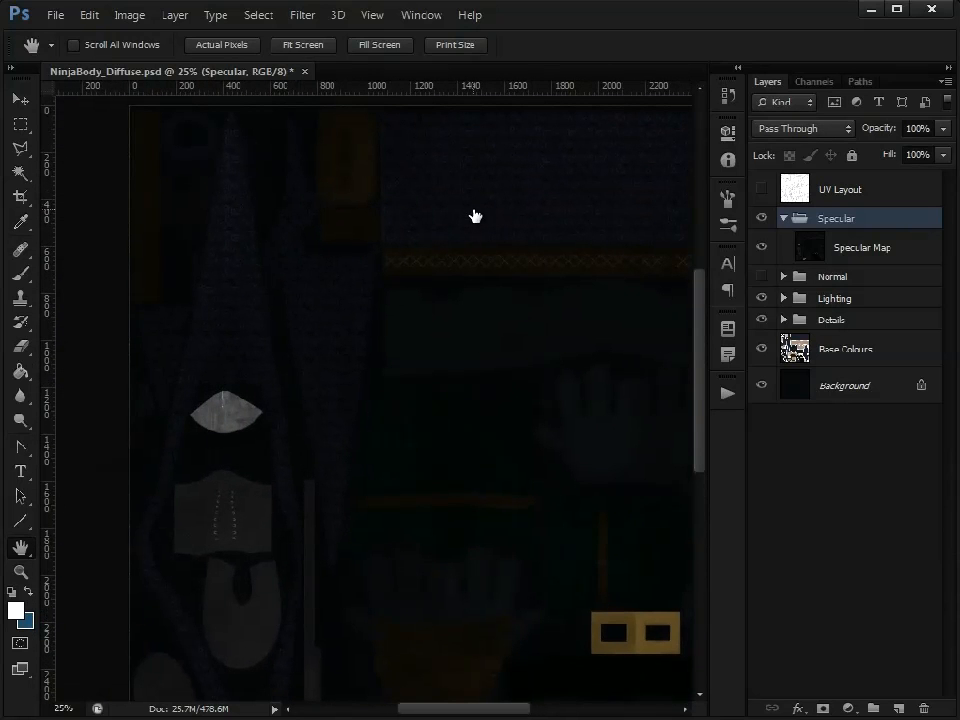
left_click(841, 321)
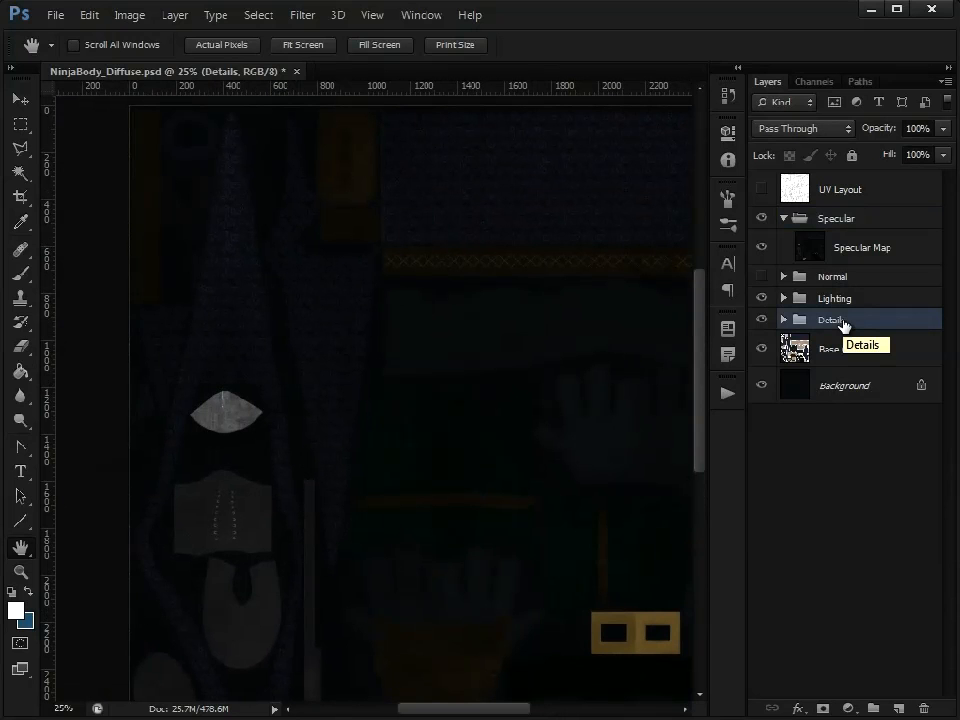
left_click(782, 220)
left_click(762, 220)
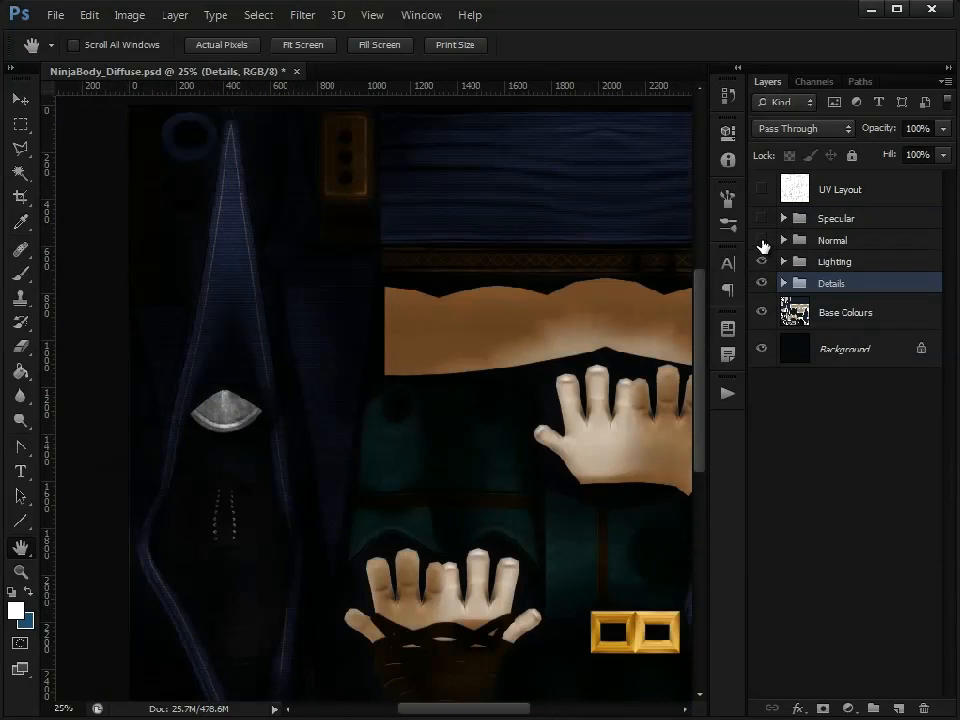
Show the Normal group to examine its greyscale map, and expand the Lighting group to review its Normal - Green and Normal - Blue layers
left_click(762, 241)
left_click_drag(476, 403, 369, 364)
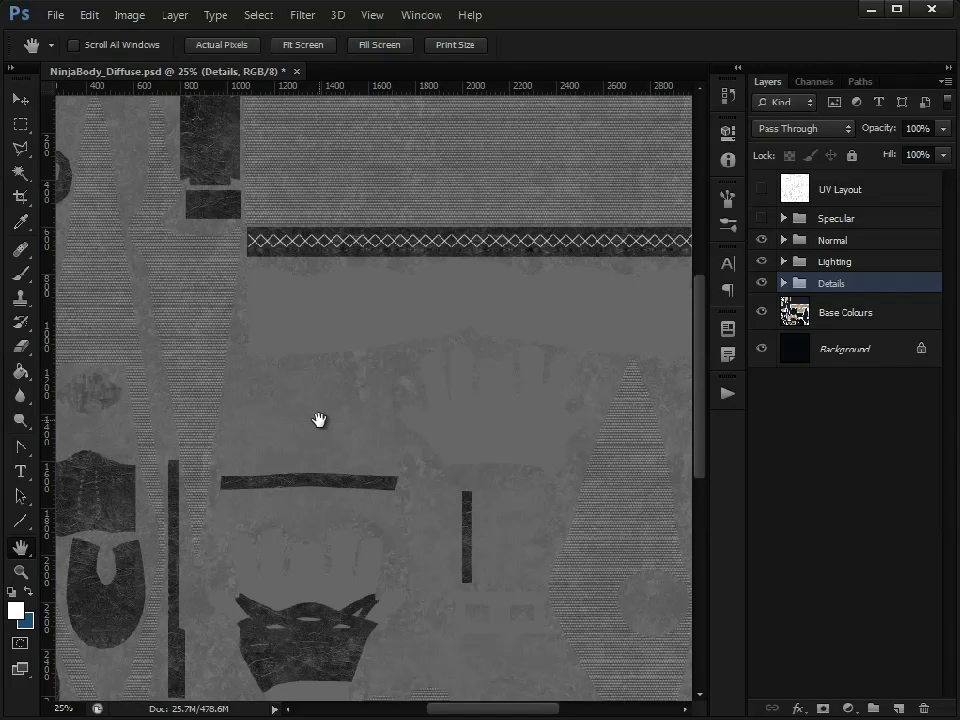
left_click(784, 261)
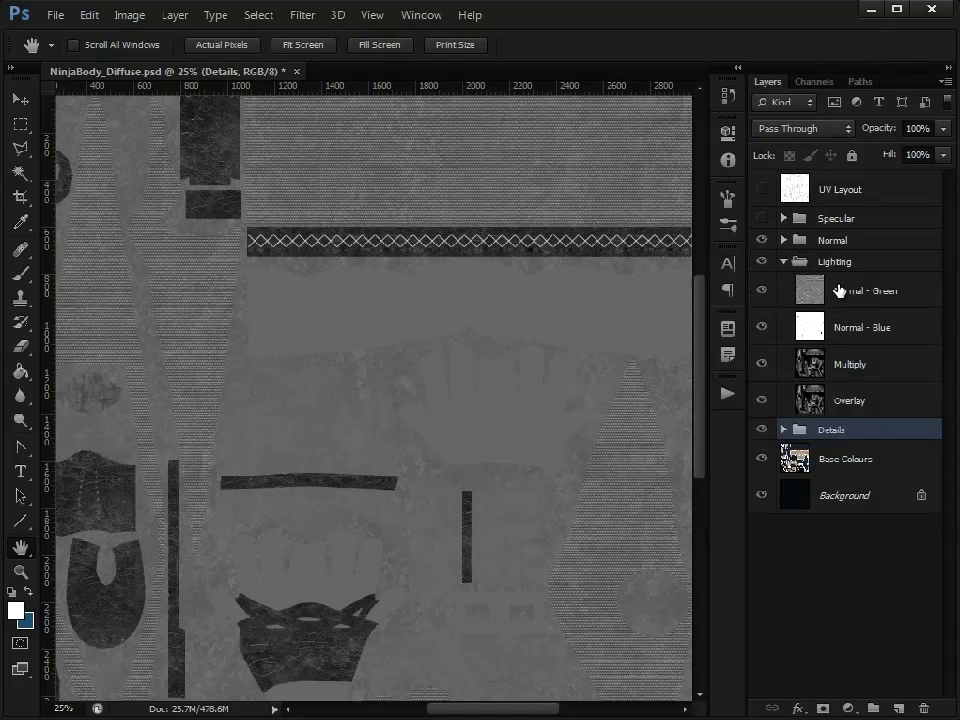
left_click(837, 290)
left_click(853, 328)
left_click(831, 288)
left_click(781, 264)
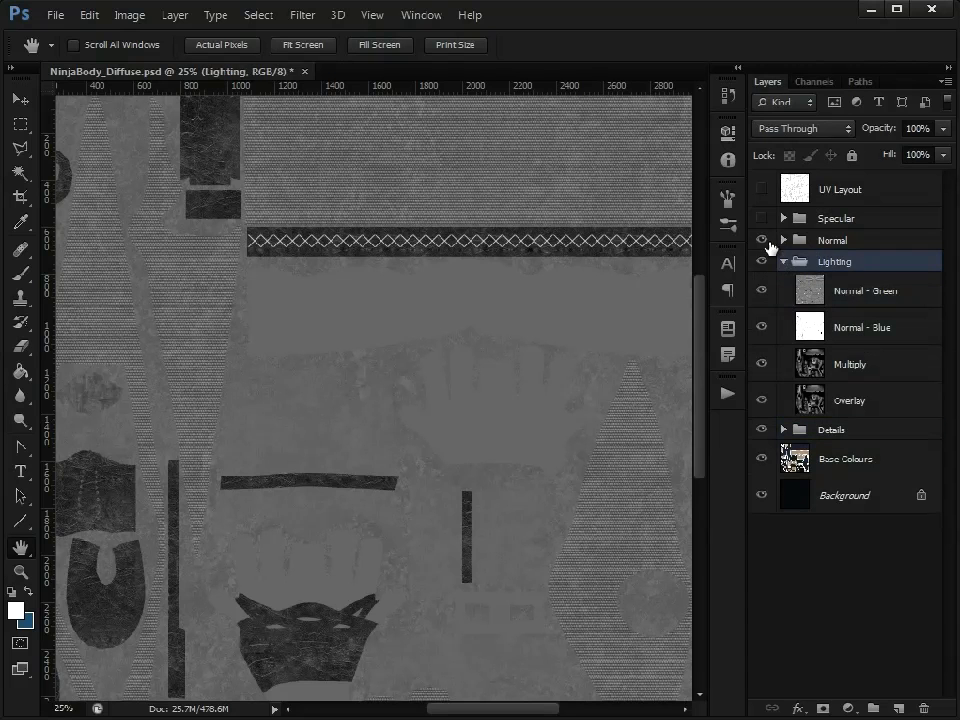
Collapse the Lighting group, hide the Normal group to bring back the diffuse texture, and save the file
left_click(783, 261)
left_click(762, 240)
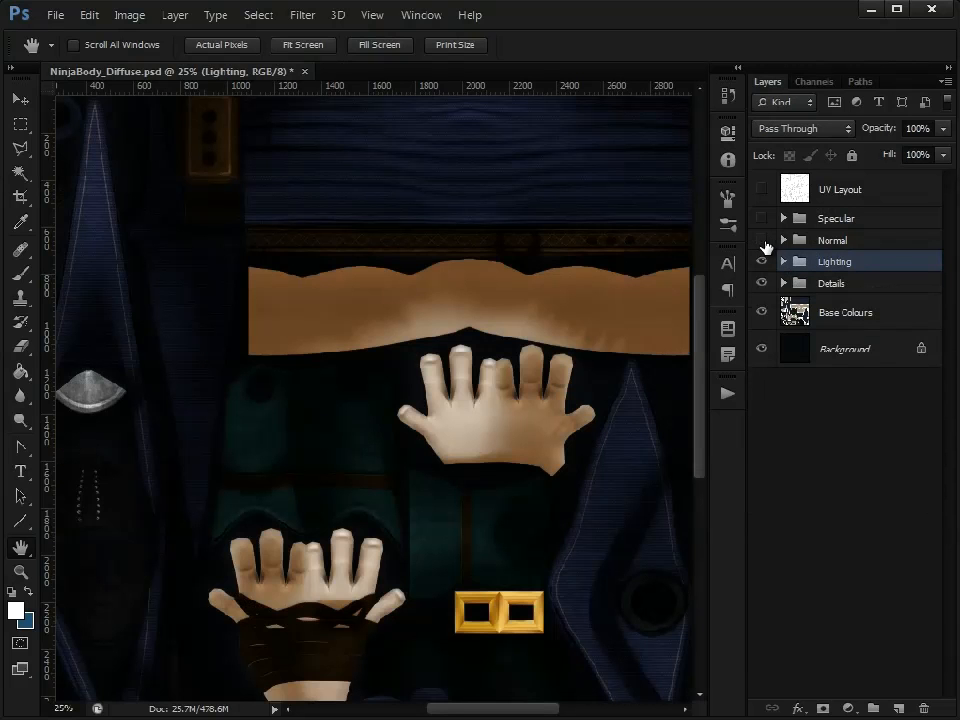
left_click(20, 123)
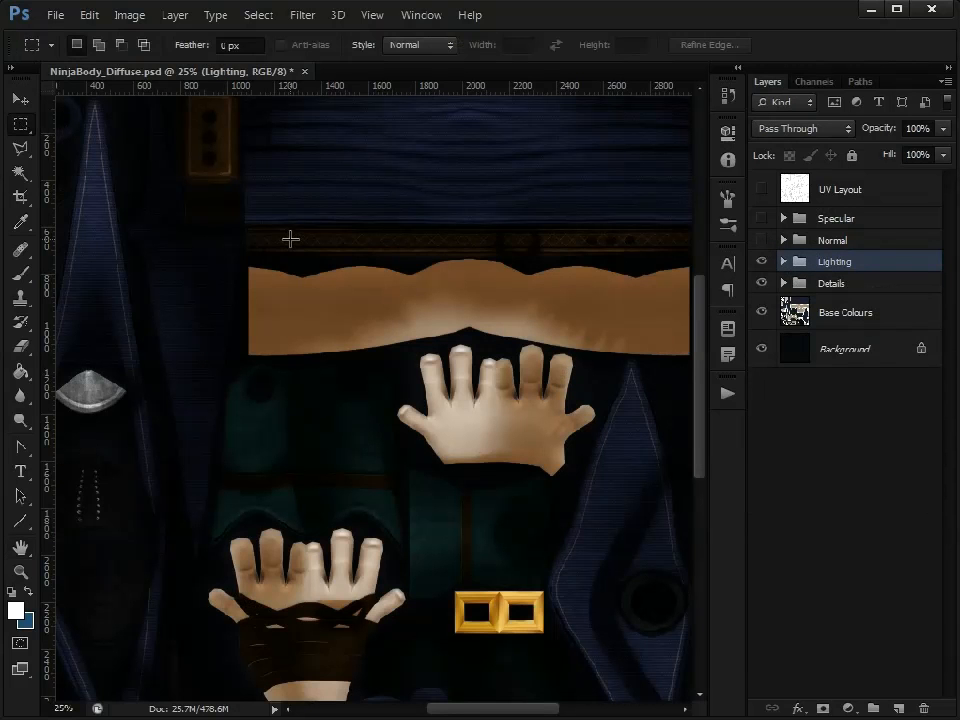
key("ctrl+s")
Switch to Maya and examine the diffuse texture up close on the ninja's mask, tunic, studded strap and shoulder armour
key("alt+Tab")
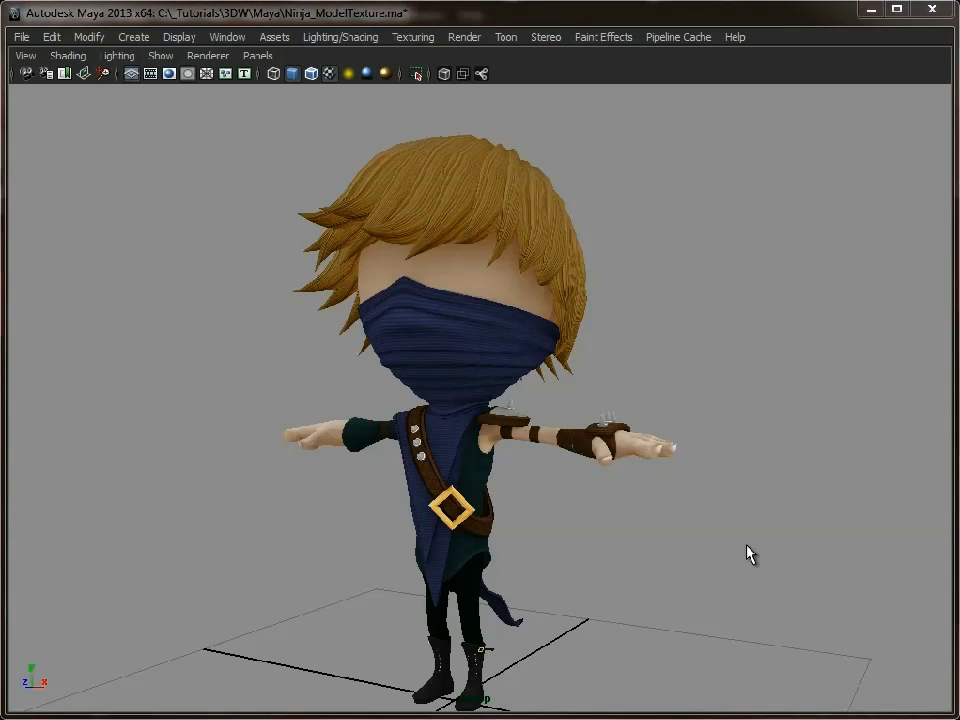
left_click_drag(268, 498, 381, 491, "alt")
right_click_drag(381, 491, 735, 510, "alt")
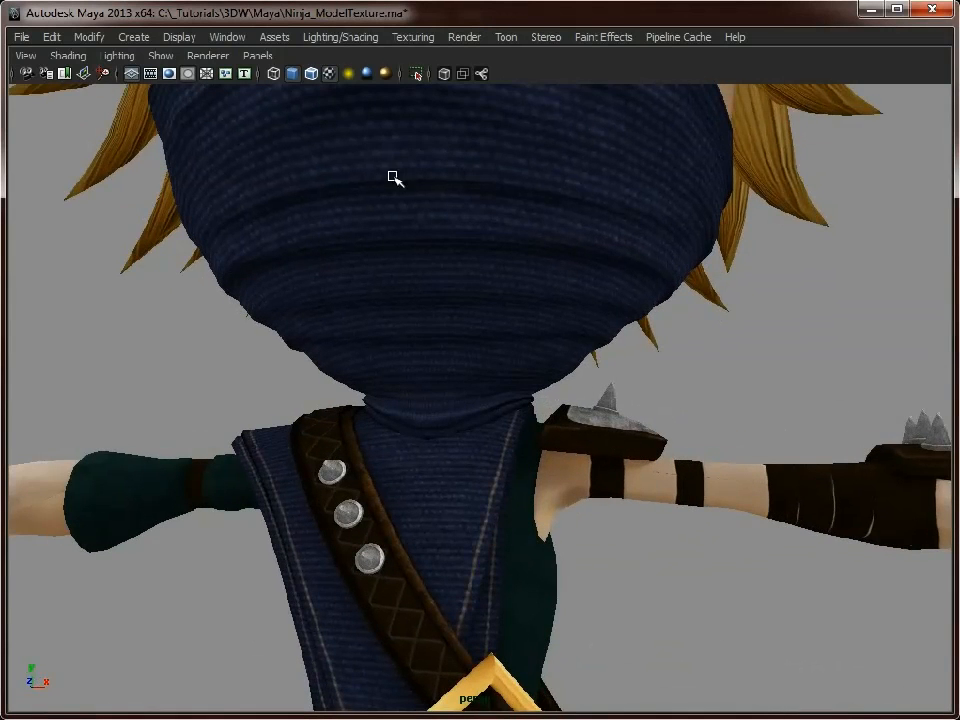
middle_click_drag(393, 542, 436, 440, "alt")
scroll(436, 440, "up", 5)
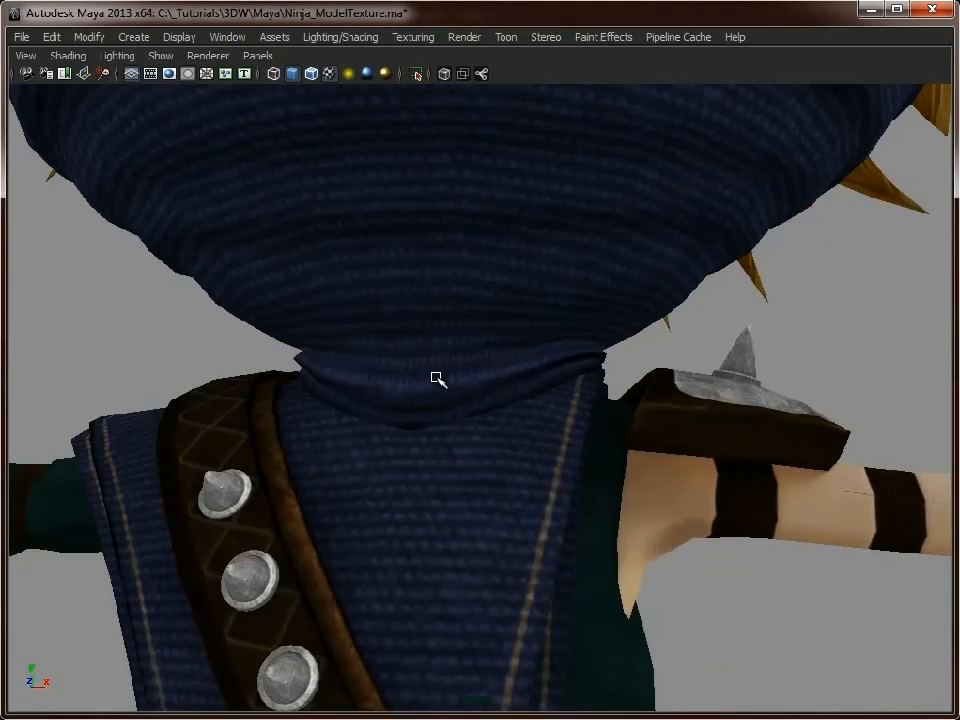
left_click_drag(623, 517, 589, 536, "alt")
right_click_drag(589, 536, 212, 445, "alt")
middle_click_drag(212, 445, 336, 390, "alt")
right_click_drag(336, 390, 439, 364, "alt")
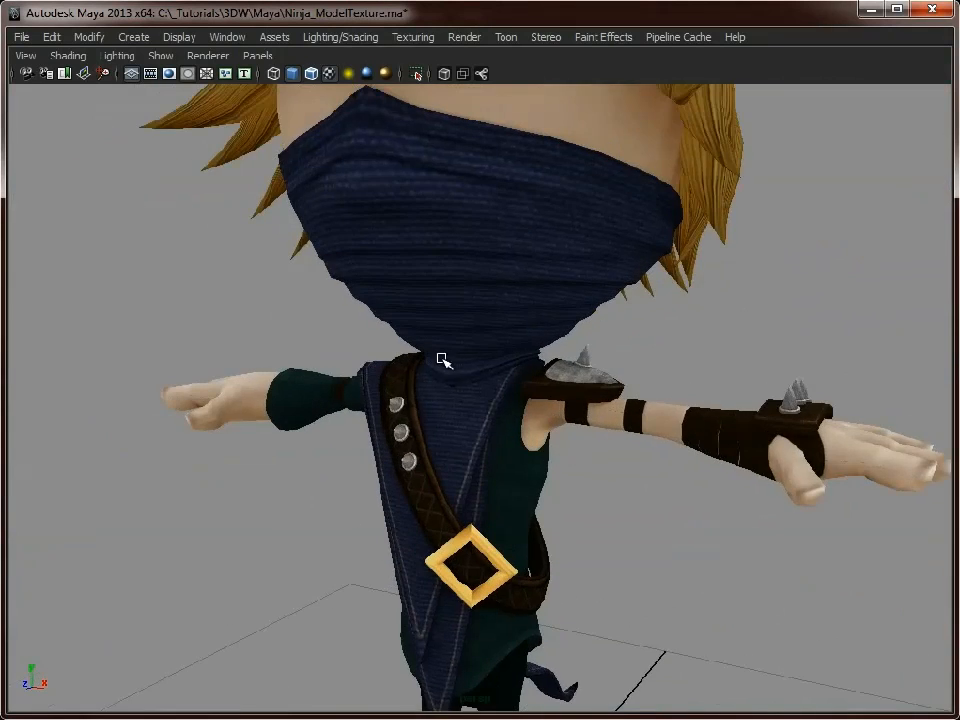
right_click_drag(364, 418, 729, 422, "alt")
left_click_drag(729, 422, 511, 374, "alt")
right_click_drag(511, 374, 680, 601, "alt")
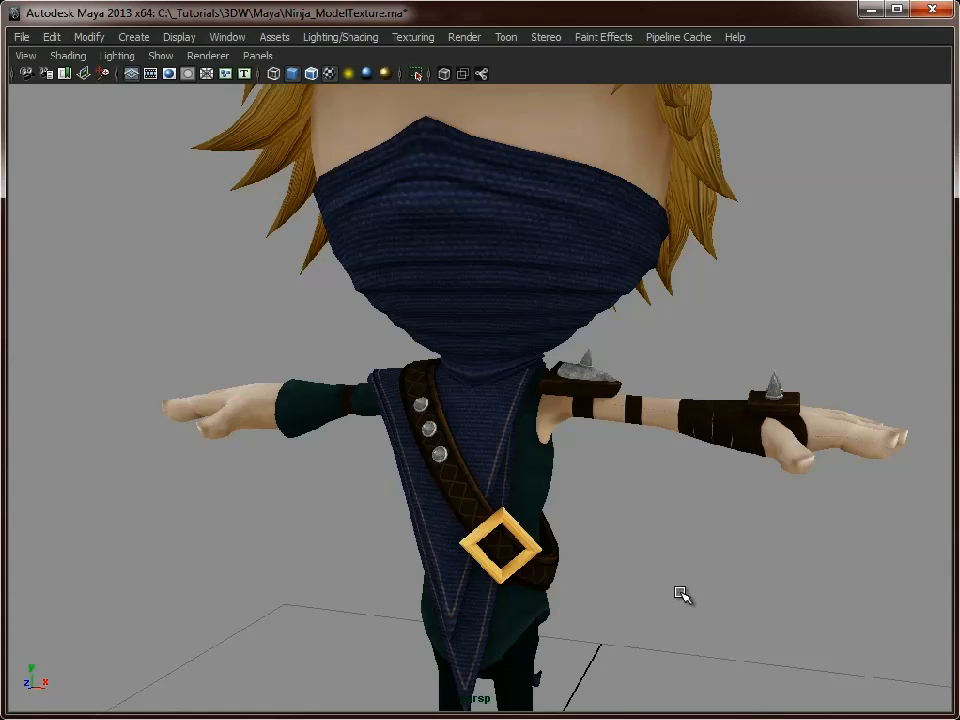
Examine the textured ninja from all around, finishing on the full figure in a three-quarter view
right_click_drag(681, 594, 703, 555, "alt")
left_click_drag(703, 555, 323, 532, "alt")
right_click_drag(323, 532, 621, 536, "alt")
left_click_drag(621, 536, 438, 499, "alt")
right_click_drag(438, 499, 435, 418, "alt")
left_click_drag(435, 418, 372, 532, "alt")
right_click_drag(372, 532, 465, 467, "alt")
left_click_drag(465, 467, 531, 319, "alt")
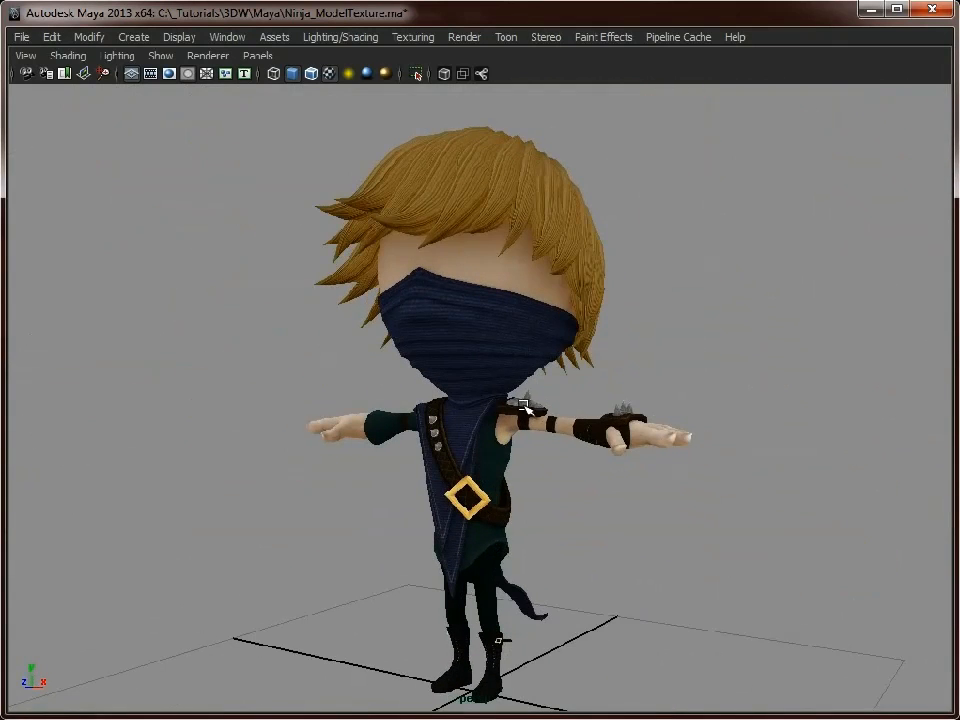
left_click_drag(686, 376, 624, 363, "alt")
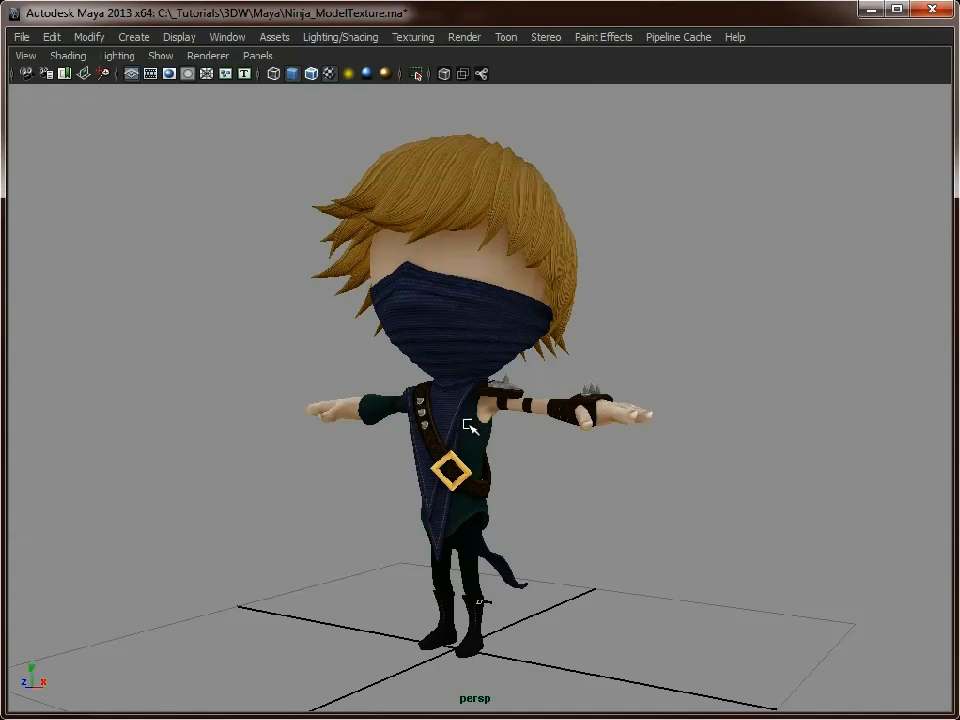
Show the Extras display layer to add the sword, eyes and scarf tail to the full-size perspective view
key("ctrl+space")
left_click(777, 394)
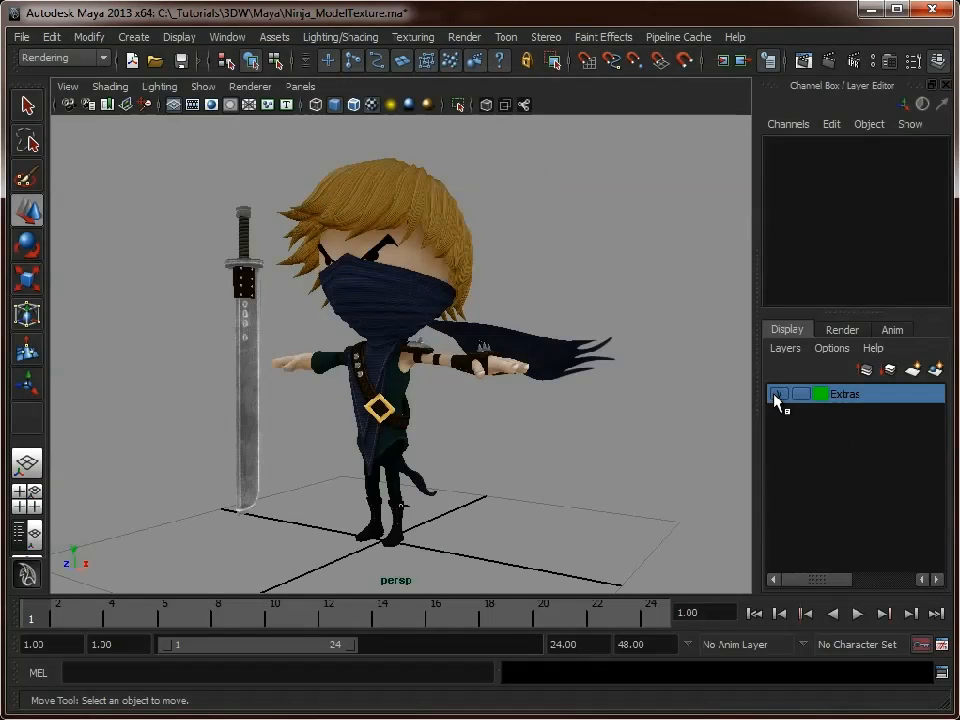
key("ctrl+space")
mouse_move(549, 431)
left_mouse_down("alt")
mouse_move(596, 435)
mouse_move(567, 437)
left_mouse_up("alt")
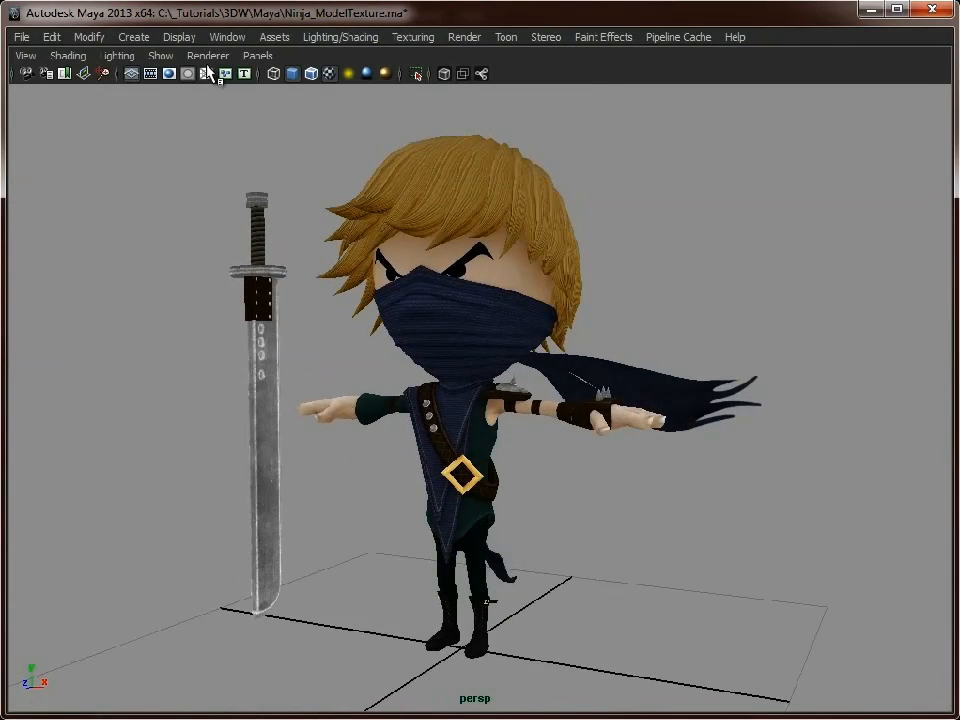
Set the perspective view to default lighting and High Quality Rendering
left_click(208, 57)
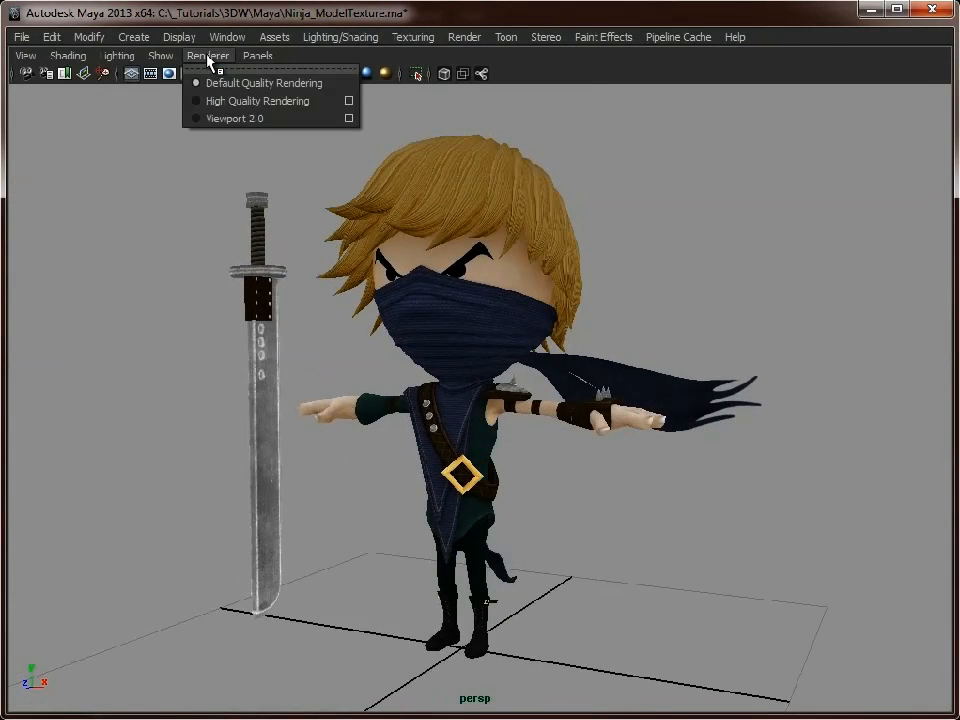
mouse_move(120, 57)
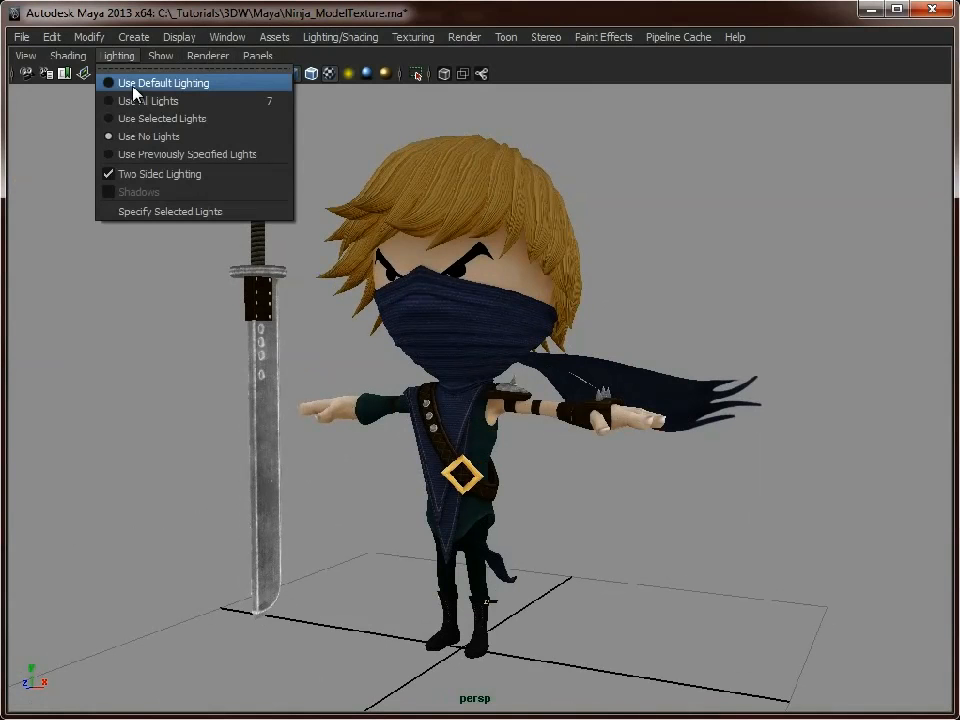
left_click(135, 90)
left_click(210, 57)
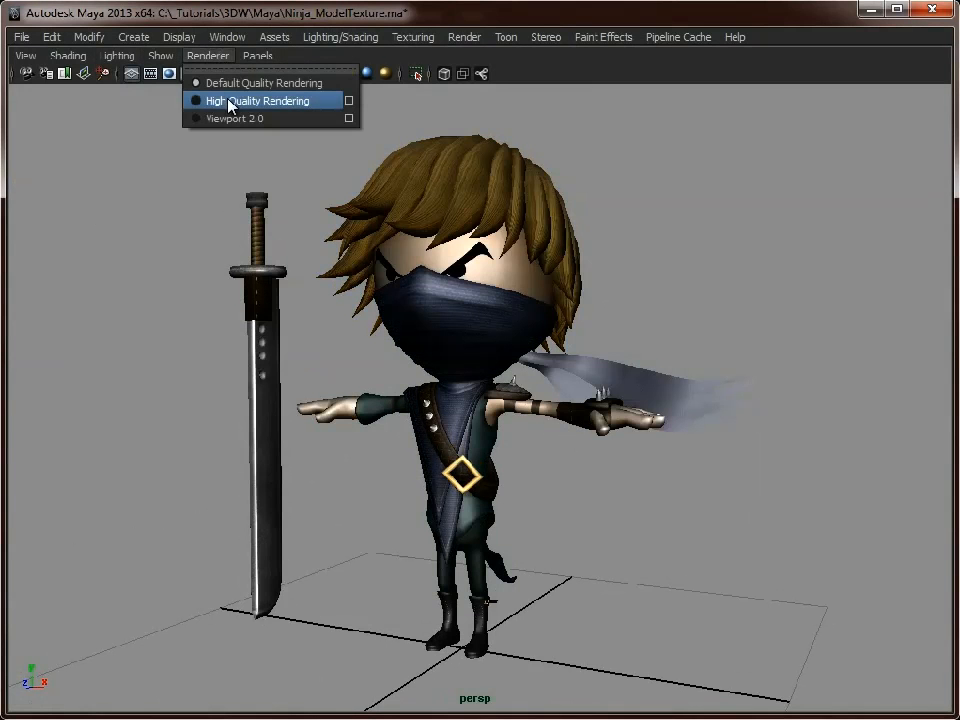
left_click(230, 101)
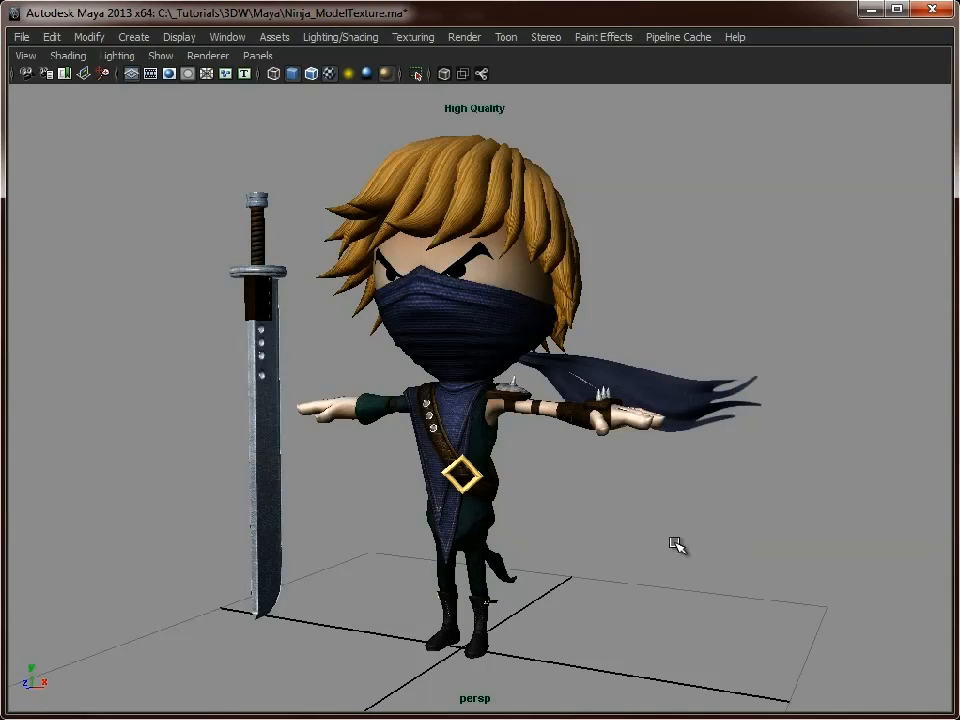
Examine the ninja, sword and scarf tail from several angles to see how the shading reacts in high quality
left_click_drag(600, 494, 513, 503, "alt")
right_click_drag(513, 503, 640, 540, "alt")
left_click_drag(640, 540, 336, 431, "alt")
right_click_drag(336, 431, 391, 437, "alt")
left_click_drag(391, 437, 762, 437, "alt")
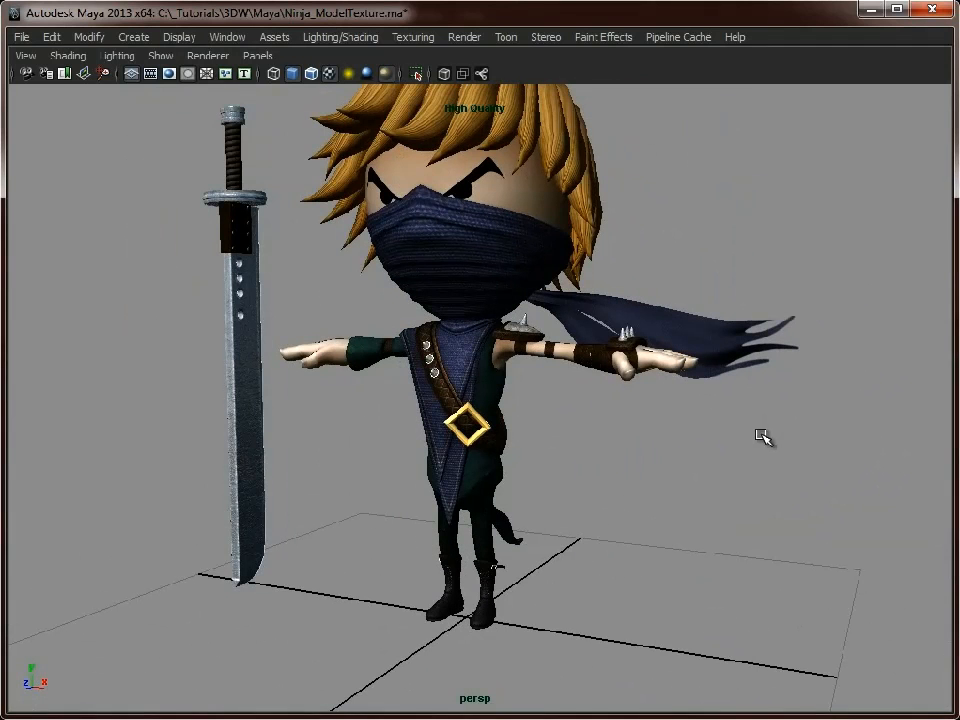
left_click_drag(634, 465, 522, 404, "alt")
left_click_drag(624, 472, 669, 401, "alt")
Select the sword to inspect it beside the ninja, and clear the selection to review the complete character from other angles
left_click(622, 444)
left_click_drag(720, 495, 370, 425, "alt")
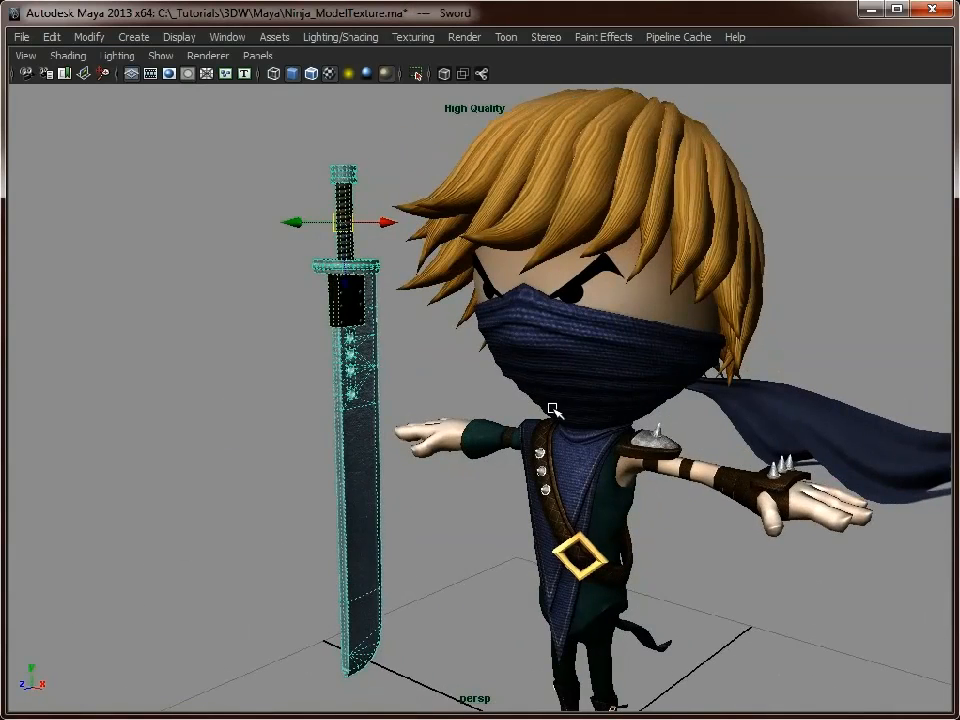
scroll(590, 445, "down", 2)
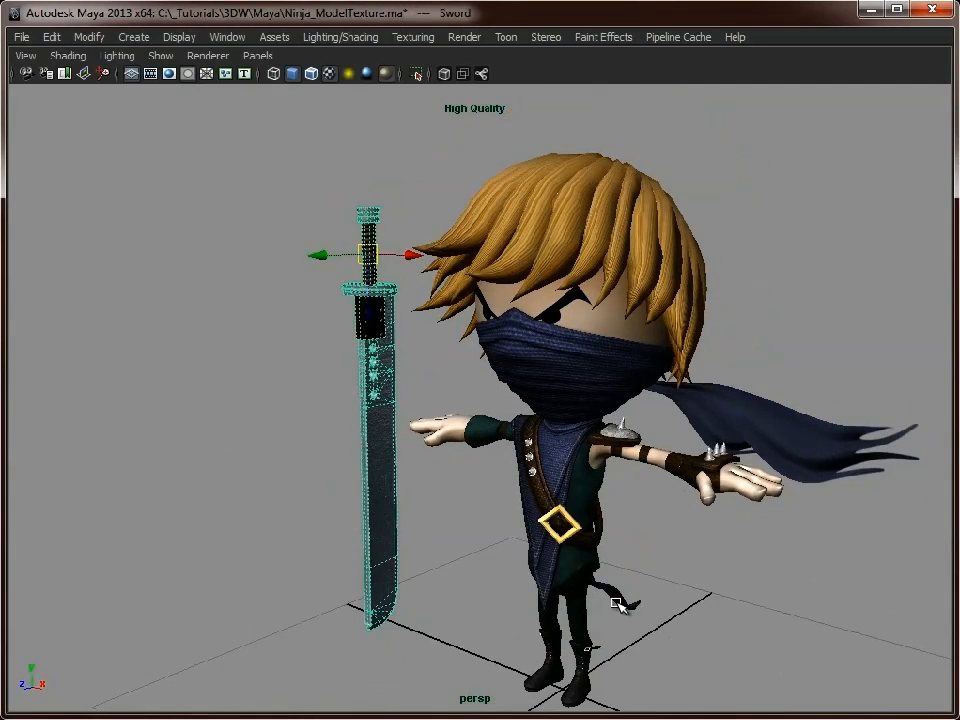
left_click(208, 531)
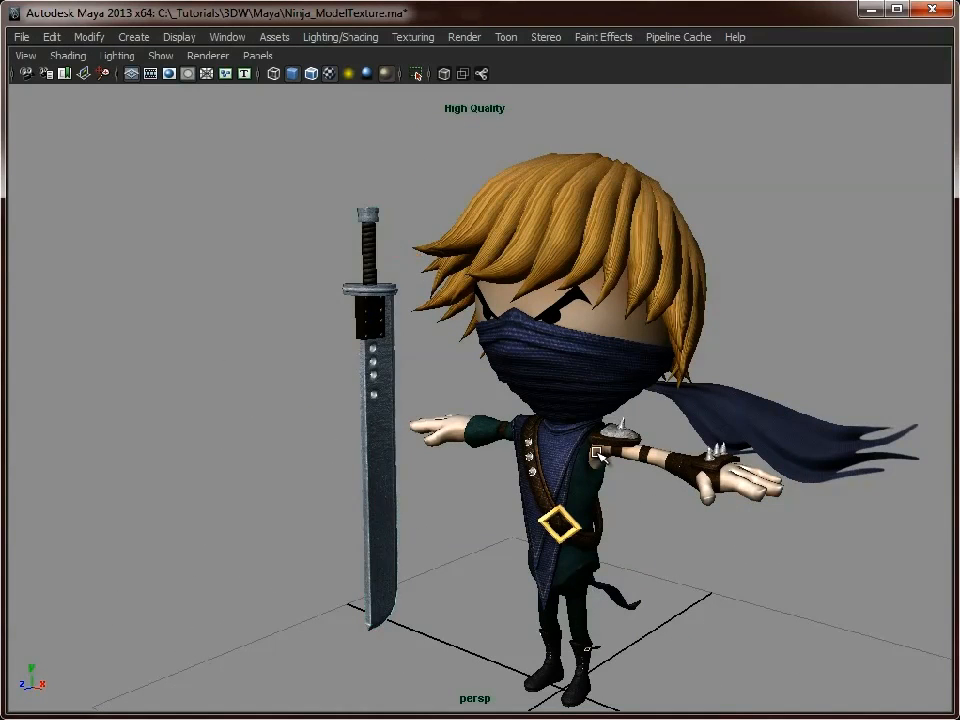
left_click_drag(701, 529, 360, 379, "alt")
left_click_drag(302, 403, 703, 542, "alt")
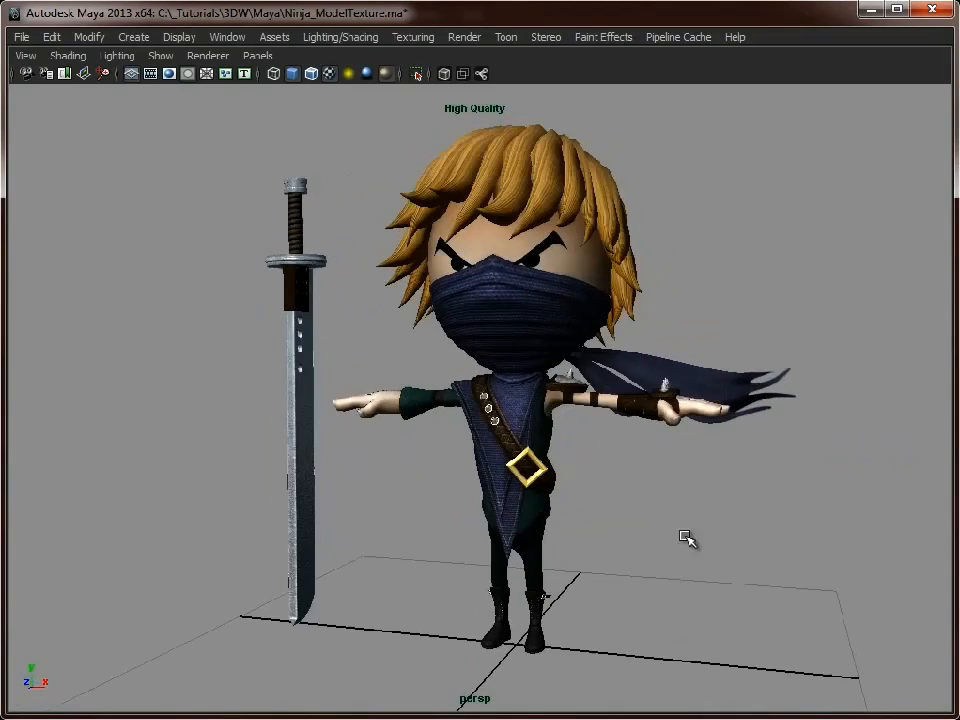
left_click_drag(328, 403, 548, 459, "alt")
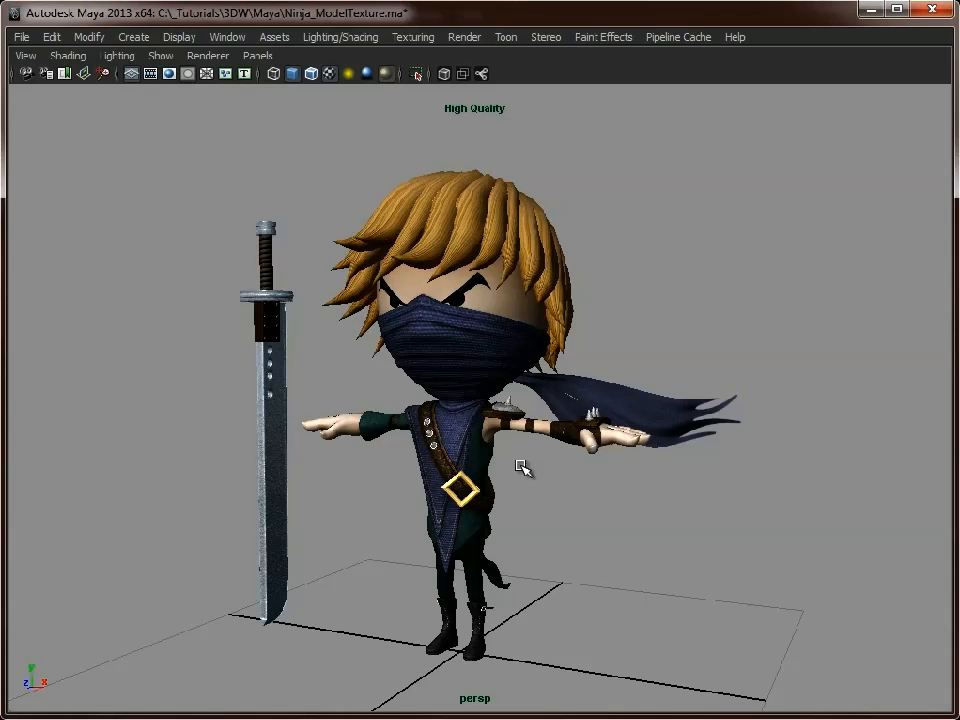
left_click_drag(585, 461, 545, 455, "alt")
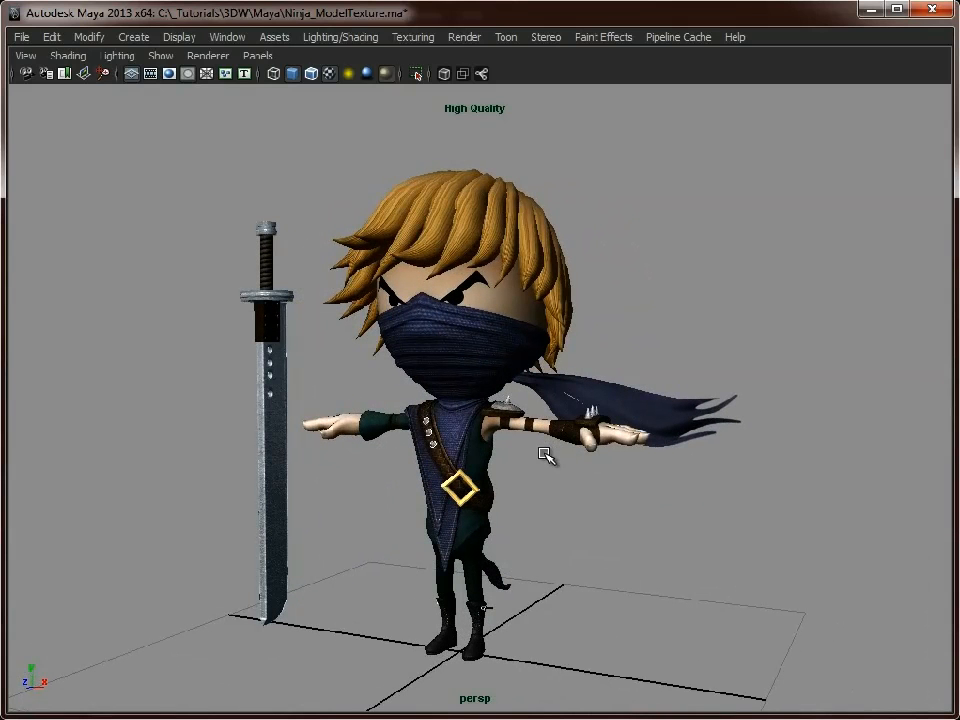